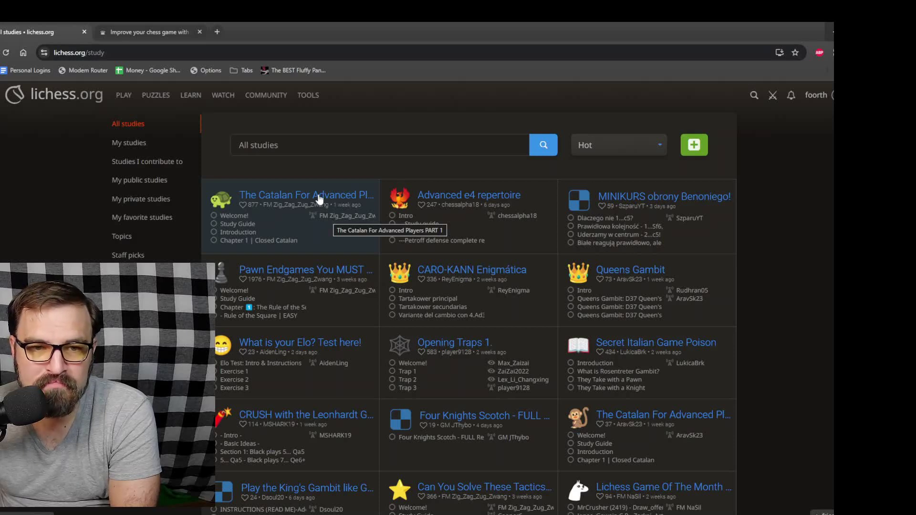
Step: Create a new study from My studies, look over its visibility options, and close the settings with the defaults
{"action": "left_click", "coordinate": [133, 144]}
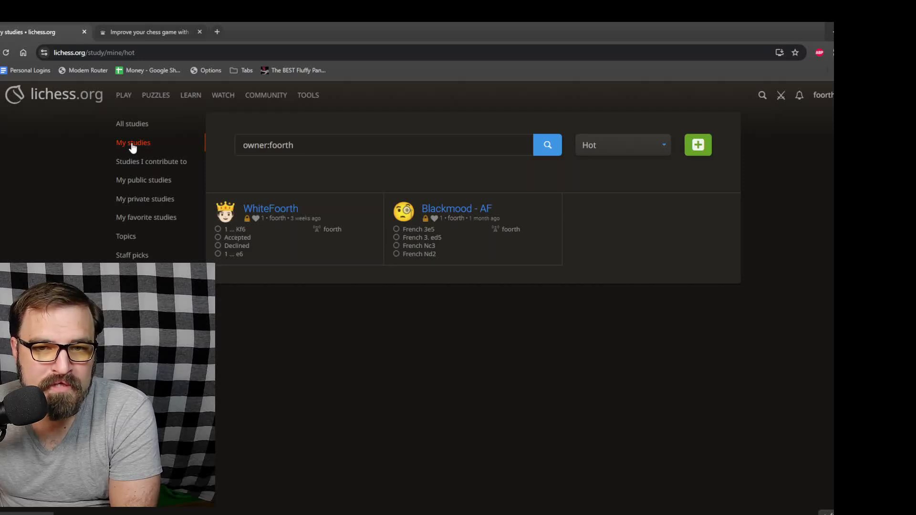
{"action": "left_click", "coordinate": [706, 150]}
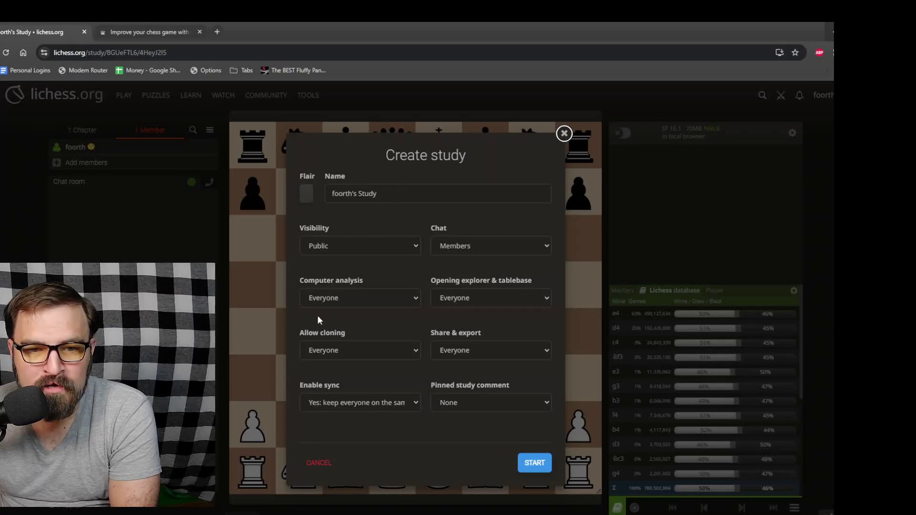
{"action": "left_click", "coordinate": [345, 246]}
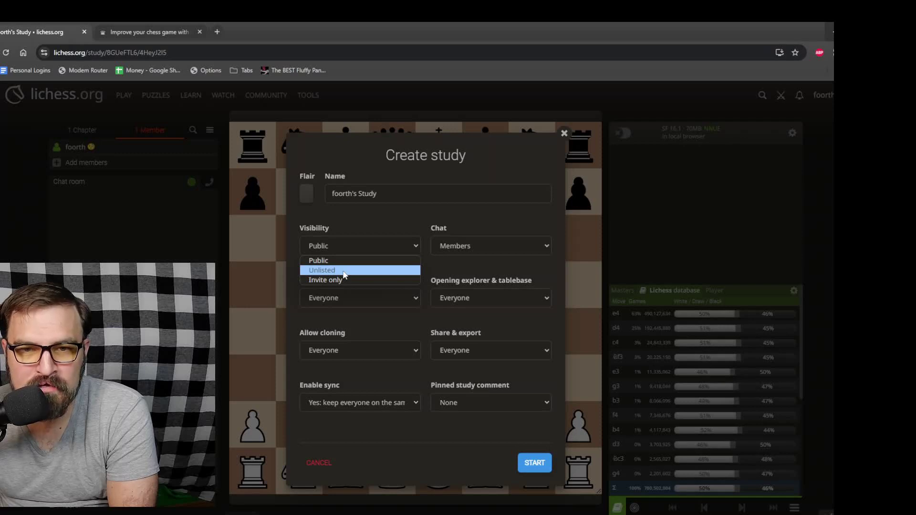
{"action": "left_click", "coordinate": [571, 134]}
{"action": "left_click", "coordinate": [568, 133]}
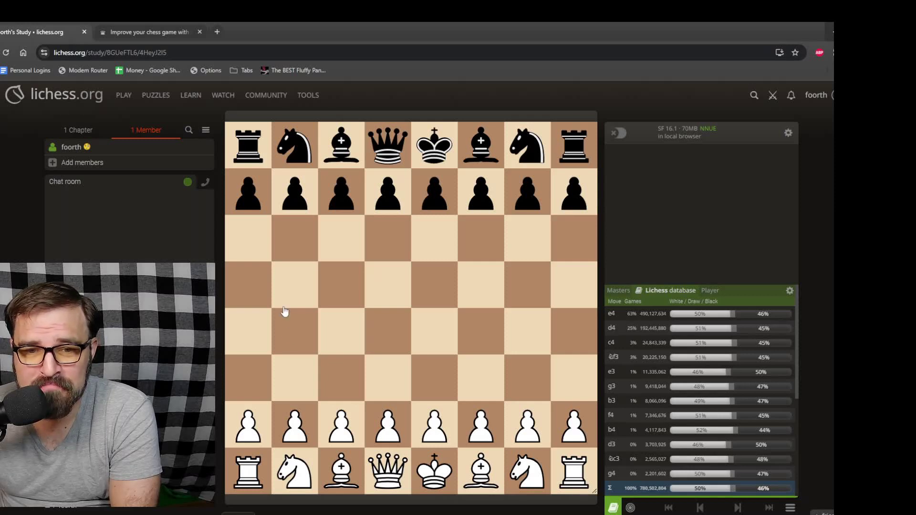
Step: Enter the moves 1. d4 d5 2. c4 on the study board and briefly check the engine evaluation
{"action": "left_click_drag", "start_coordinate": [394, 430], "coordinate": [387, 333]}
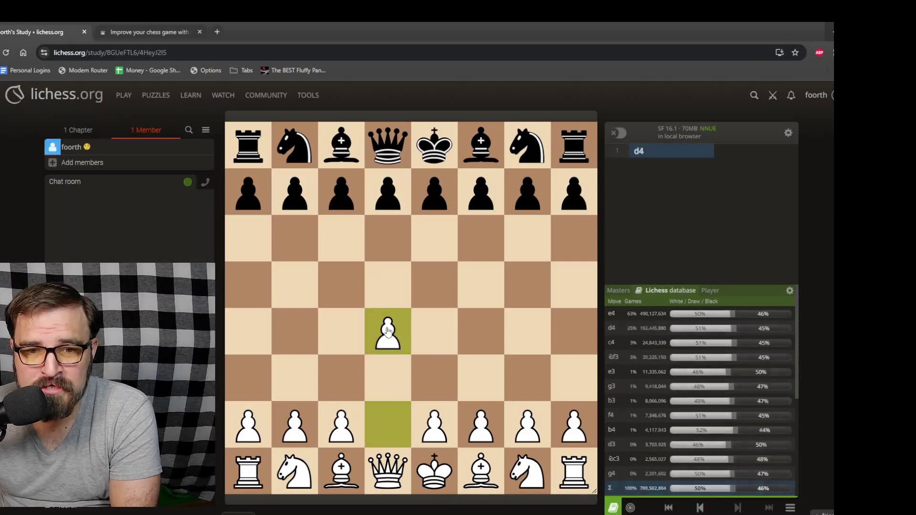
{"action": "left_click_drag", "start_coordinate": [382, 200], "coordinate": [386, 286]}
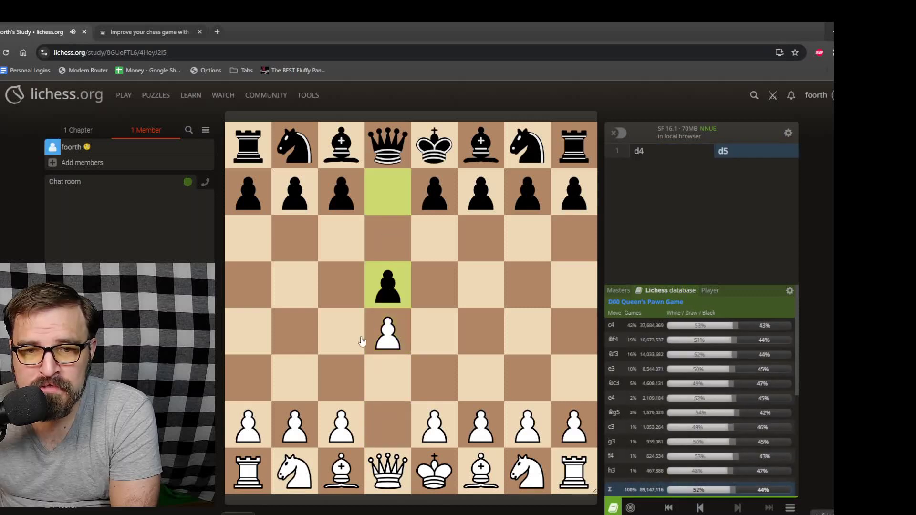
{"action": "left_click_drag", "start_coordinate": [348, 416], "coordinate": [342, 332]}
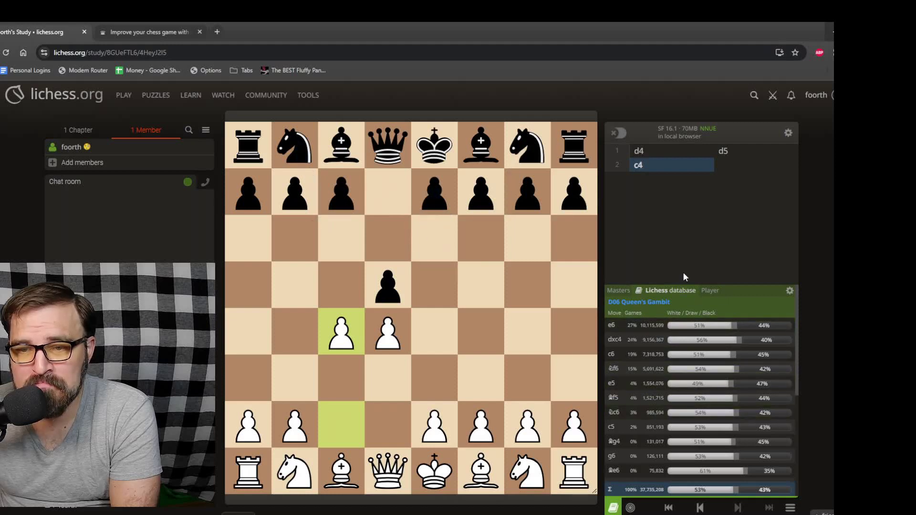
{"action": "left_click", "coordinate": [618, 134]}
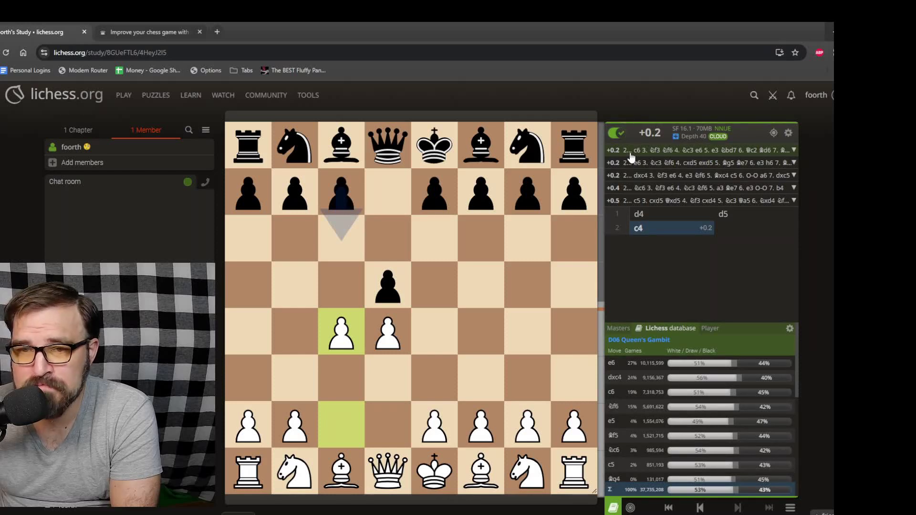
{"action": "left_click", "coordinate": [620, 133]}
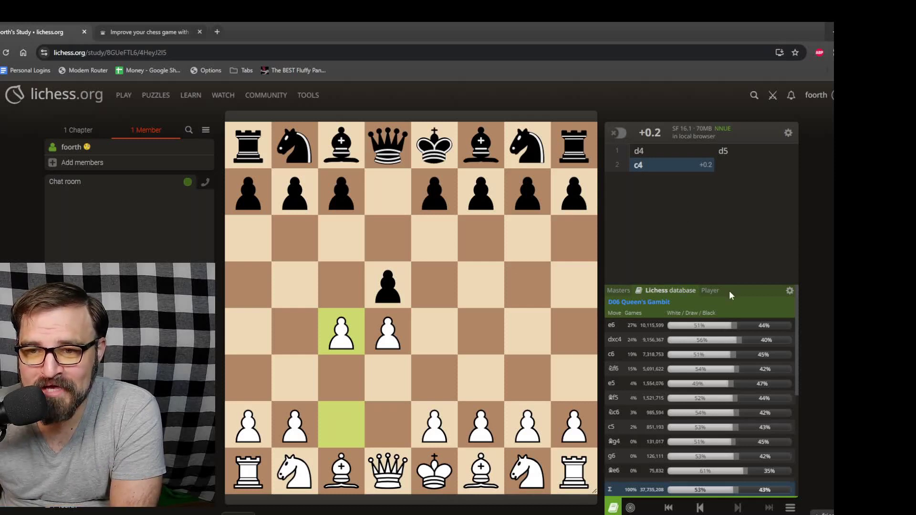
{"action": "left_click", "coordinate": [790, 292]}
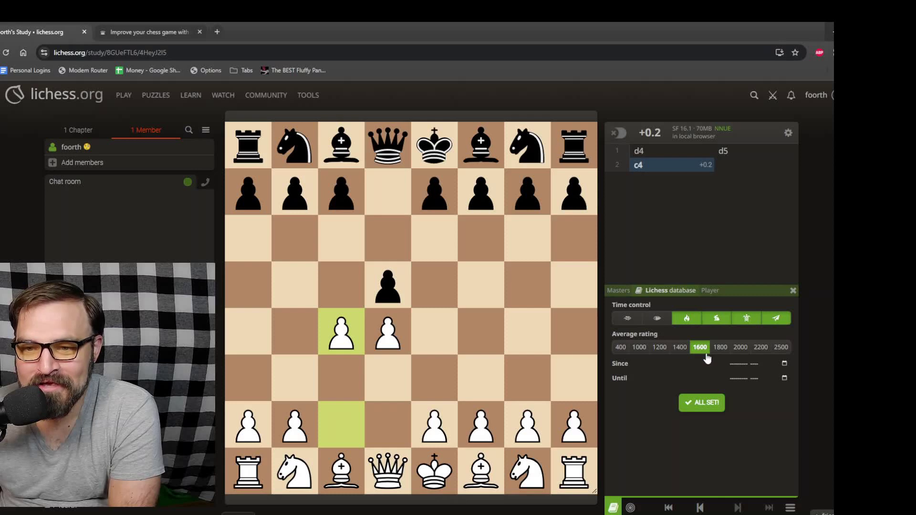
{"action": "left_click", "coordinate": [720, 349]}
{"action": "left_click", "coordinate": [741, 347]}
{"action": "left_click", "coordinate": [761, 348]}
{"action": "left_click", "coordinate": [781, 348]}
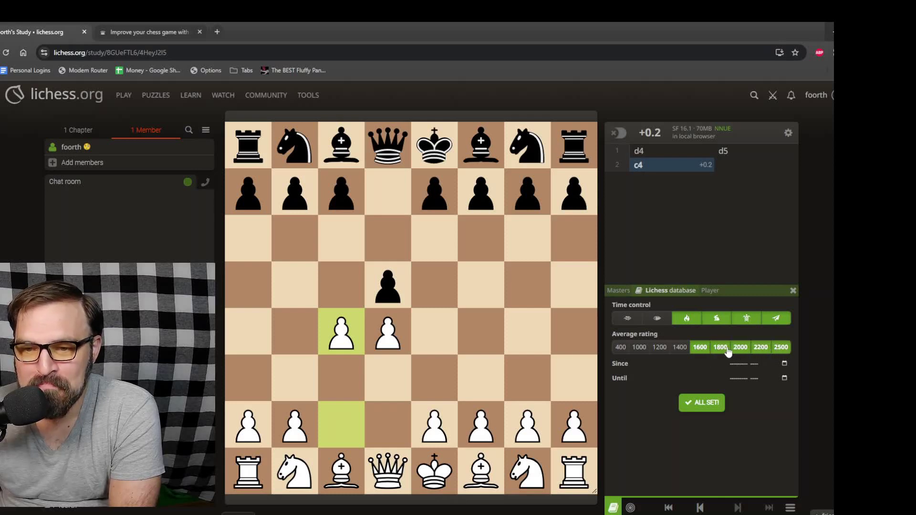
{"action": "left_click", "coordinate": [728, 350]}
{"action": "left_click", "coordinate": [741, 348]}
{"action": "left_click", "coordinate": [761, 347]}
{"action": "left_click", "coordinate": [777, 348]}
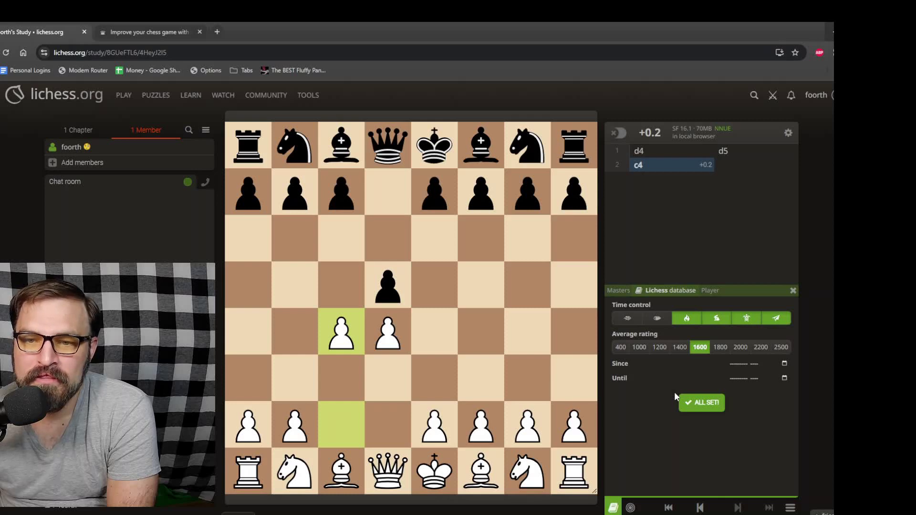
{"action": "left_click", "coordinate": [792, 291]}
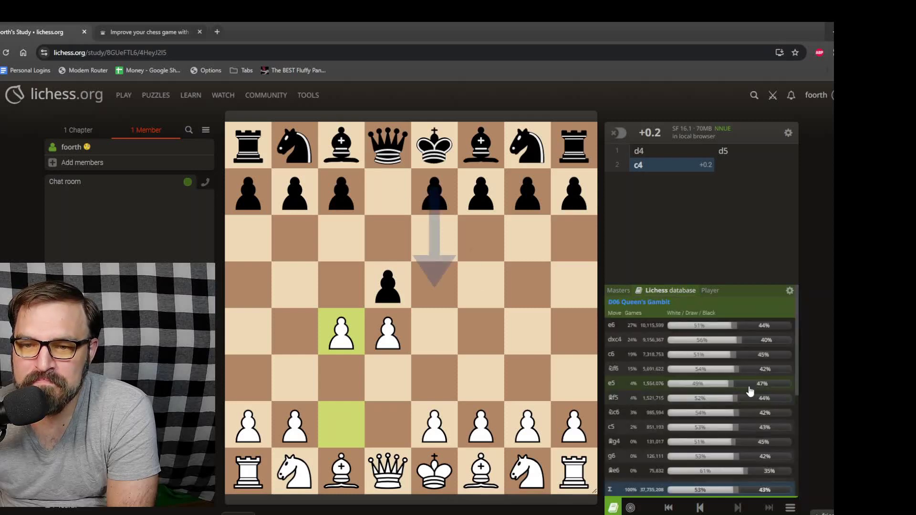
Step: Add Black's reply 2...e6 from the Lichess database and briefly check the engine's suggested lines
{"action": "left_click", "coordinate": [633, 328]}
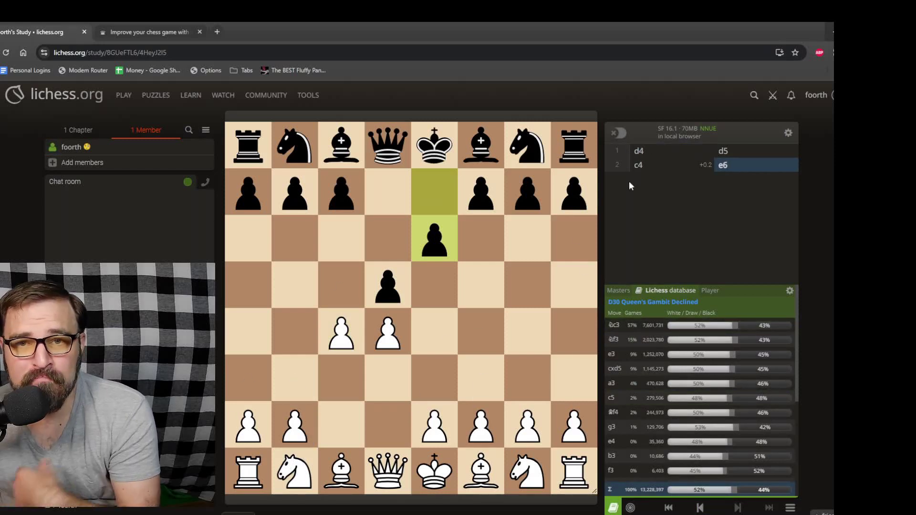
{"action": "left_click", "coordinate": [618, 134]}
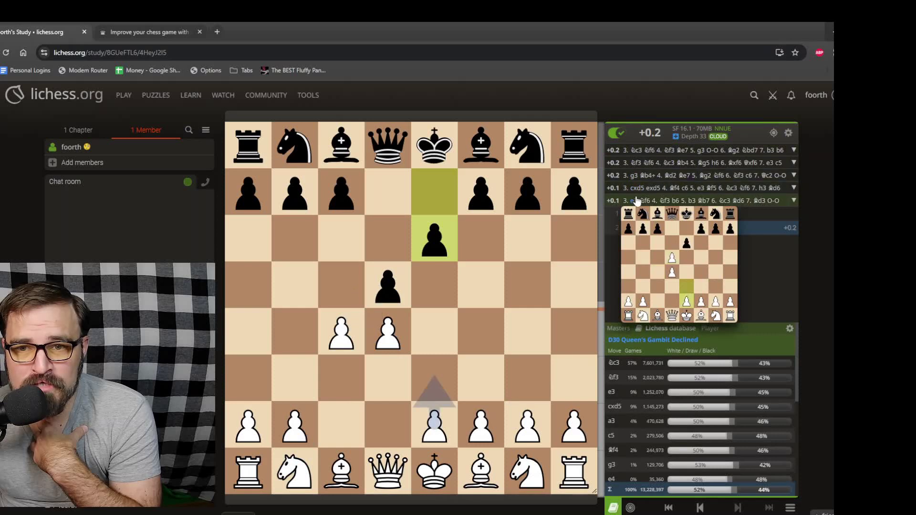
{"action": "left_click", "coordinate": [619, 133]}
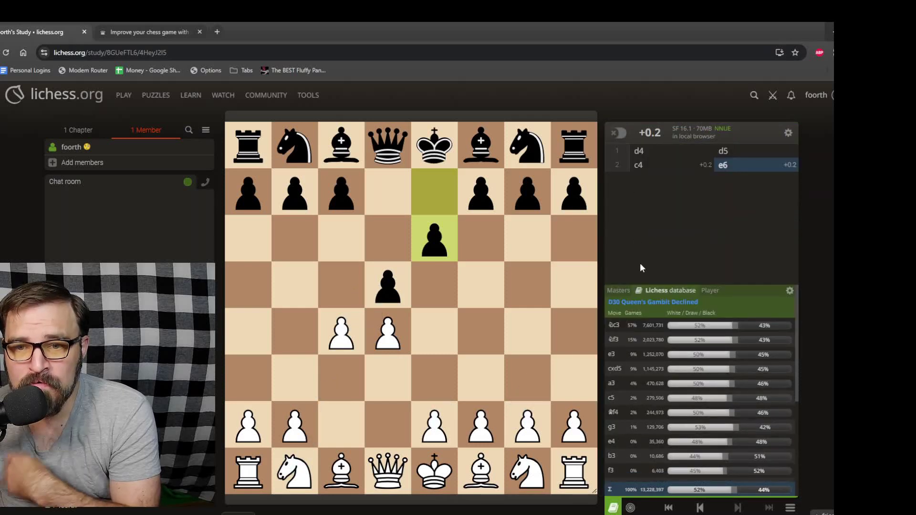
Step: Check the Masters database statistics for White's third move and return to the Lichess database
{"action": "left_click", "coordinate": [623, 291]}
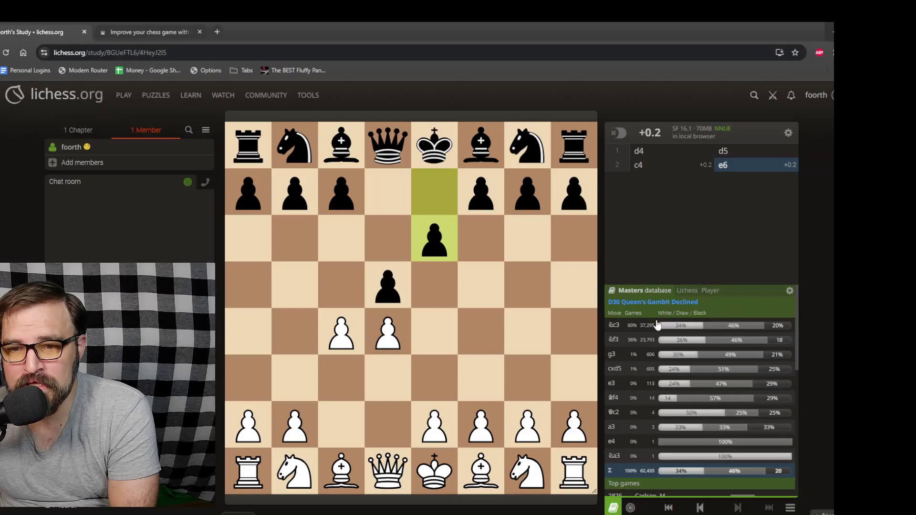
{"action": "mouse_move", "coordinate": [660, 329]}
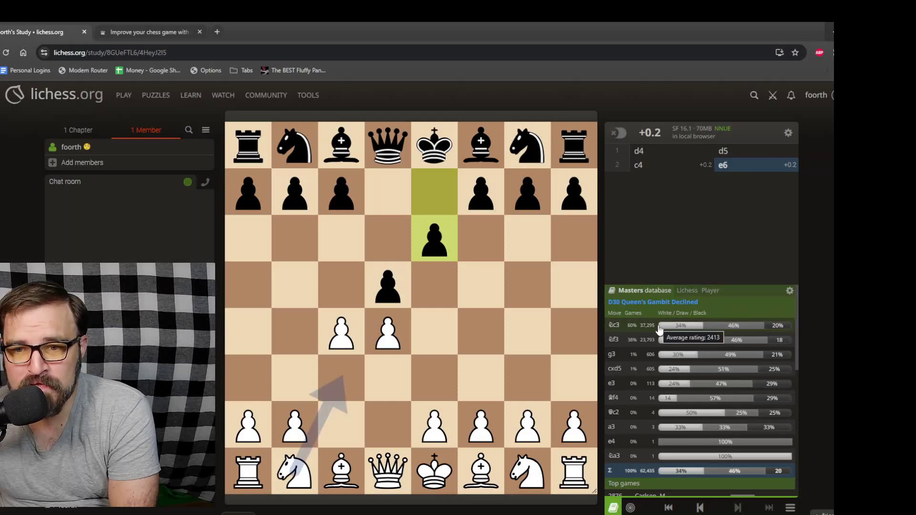
{"action": "left_click", "coordinate": [686, 291]}
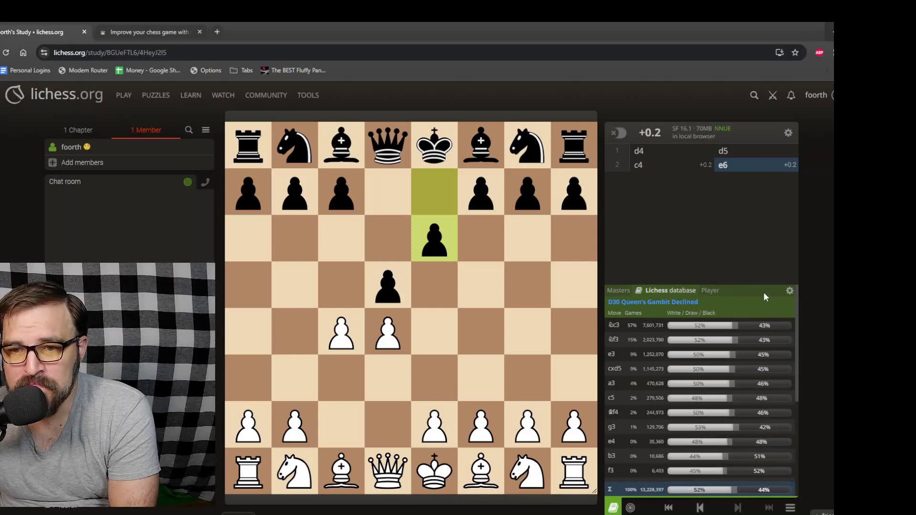
Step: Limit the Lichess database to the 2500 average rating and look at the player's own games as White
{"action": "left_click", "coordinate": [790, 291]}
{"action": "left_click", "coordinate": [781, 348]}
{"action": "left_click", "coordinate": [700, 348]}
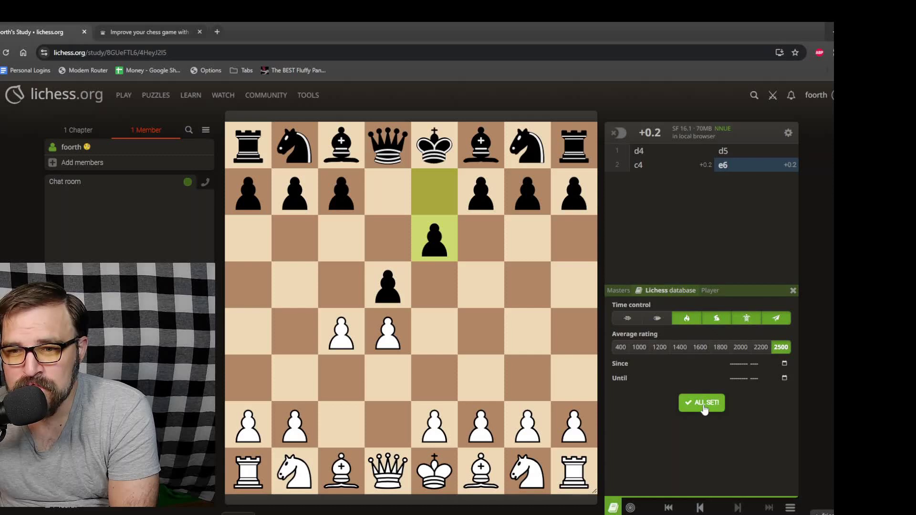
{"action": "left_click", "coordinate": [701, 405]}
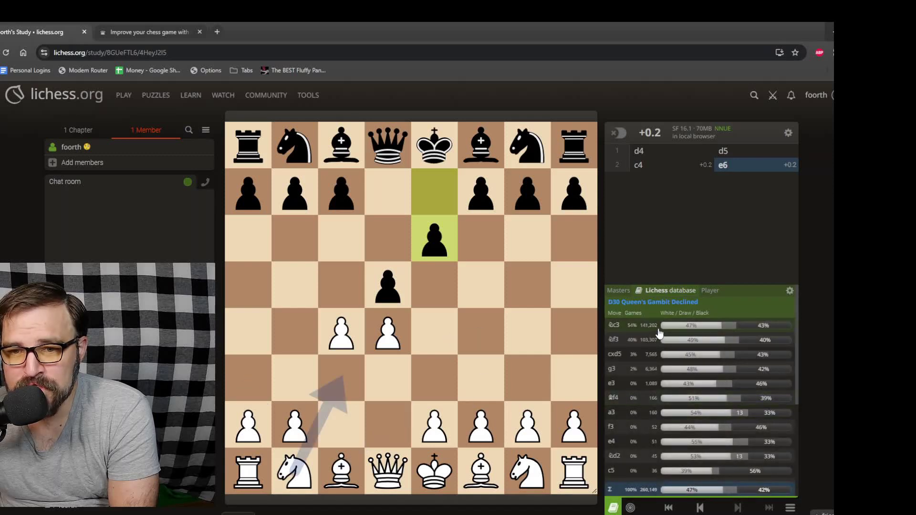
{"action": "left_click", "coordinate": [710, 292]}
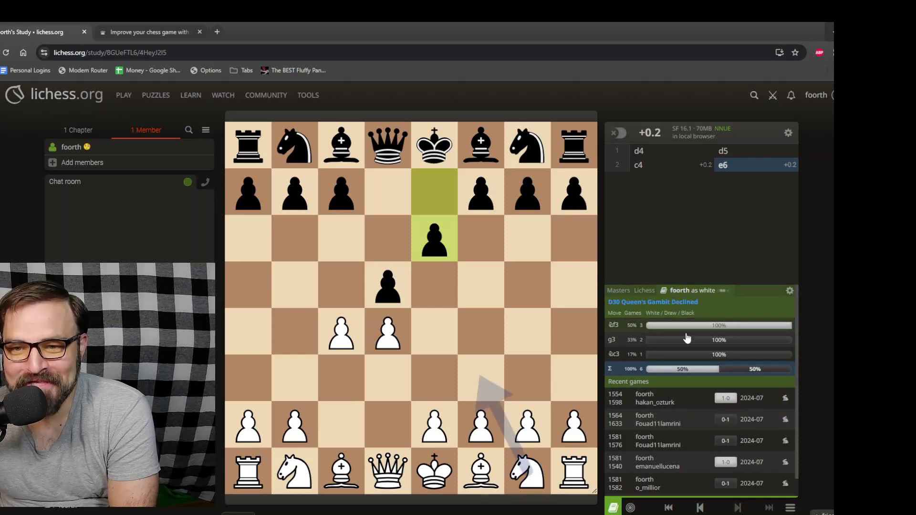
{"action": "left_click", "coordinate": [649, 292]}
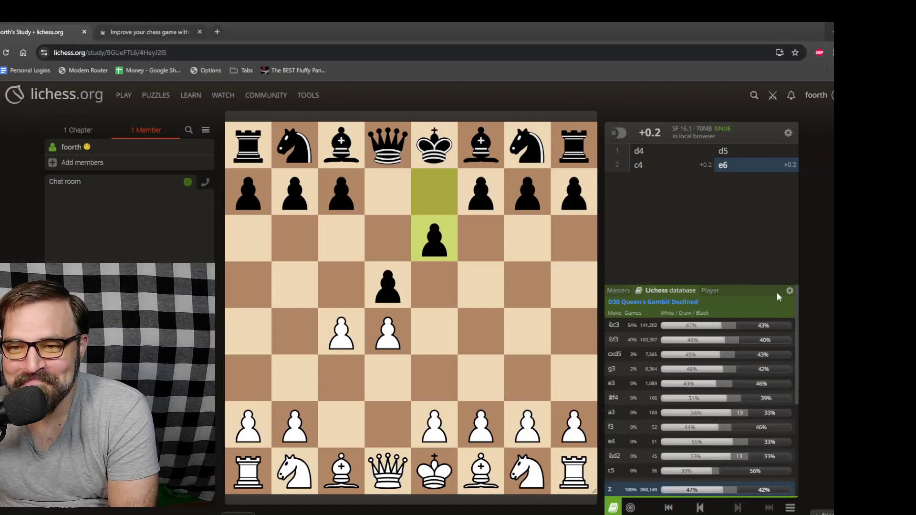
Step: Set the Lichess database's average rating filter to 1600 only and apply it
{"action": "left_click", "coordinate": [790, 291]}
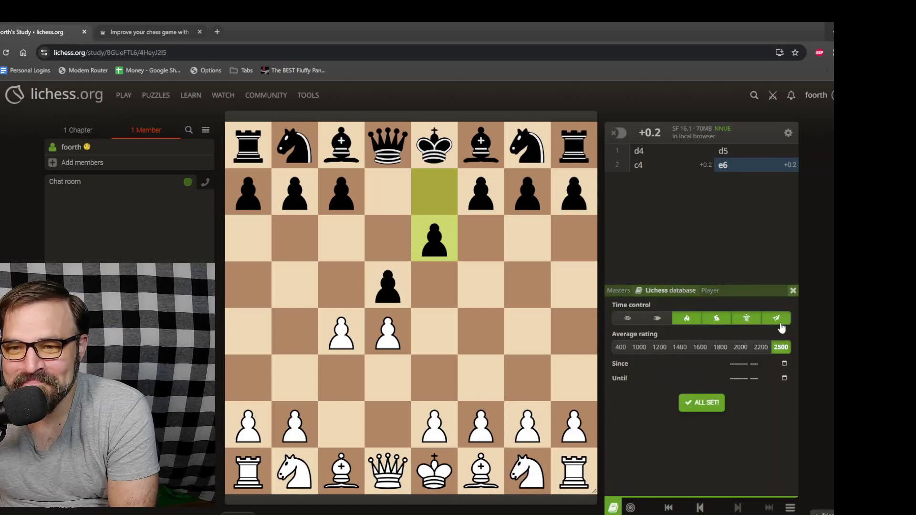
{"action": "left_click", "coordinate": [700, 347]}
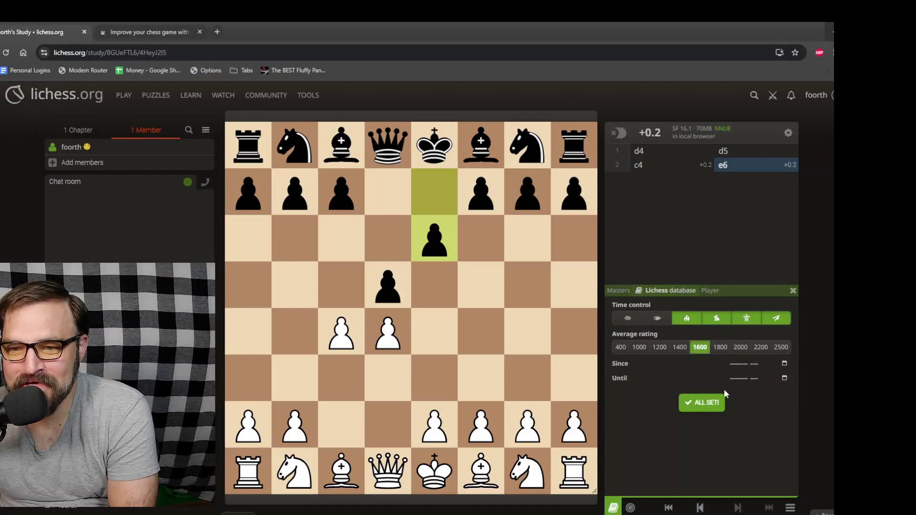
{"action": "left_click", "coordinate": [702, 402]}
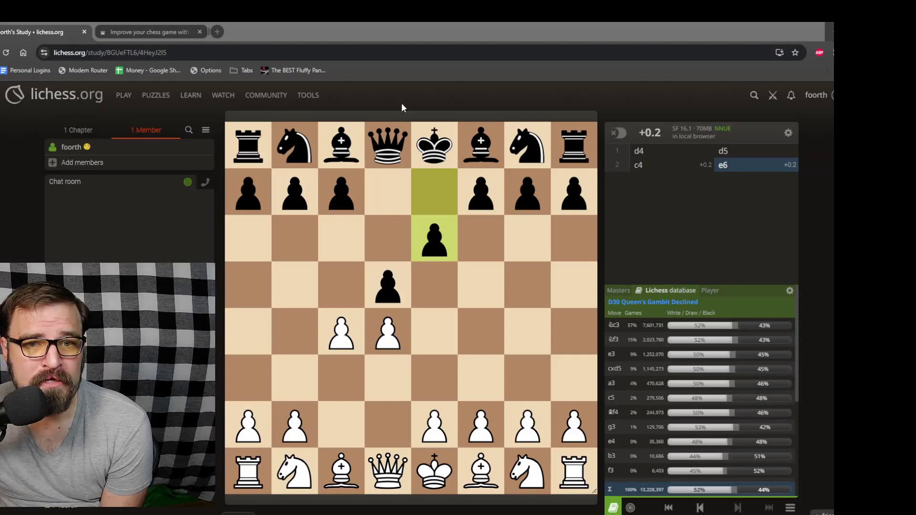
Step: Switch to Listudy and start creating a new study from the list of your own studies
{"action": "left_click", "coordinate": [133, 28]}
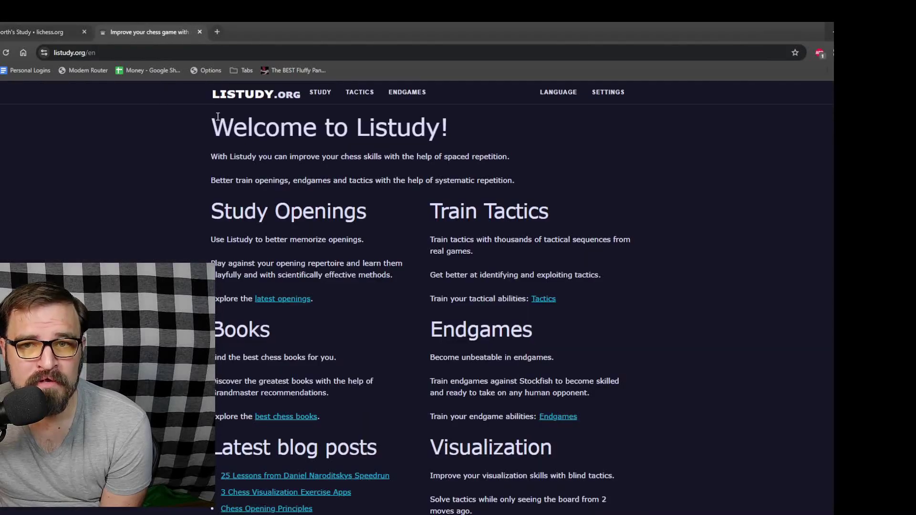
{"action": "mouse_move", "coordinate": [315, 98]}
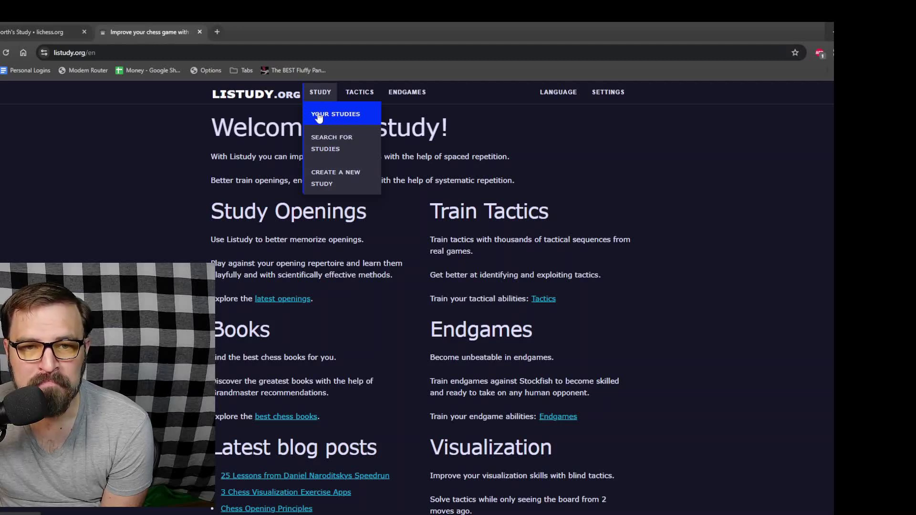
{"action": "mouse_move", "coordinate": [358, 92]}
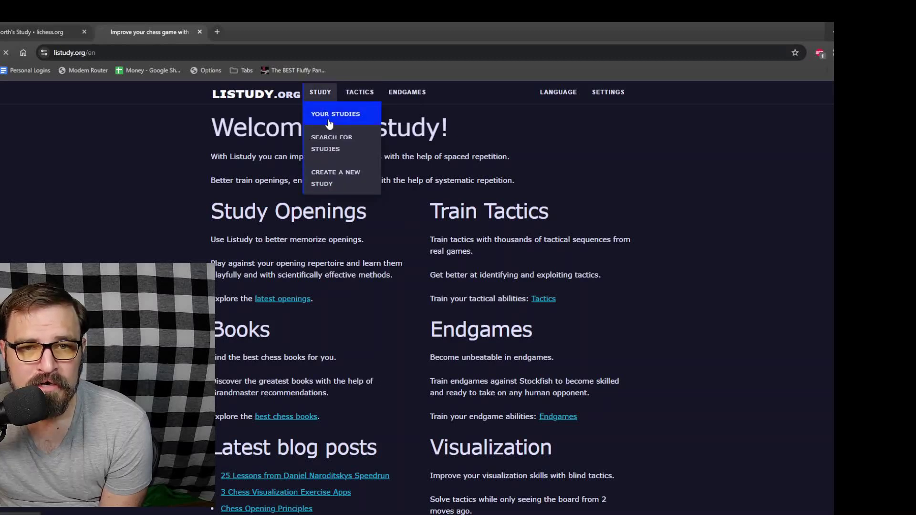
{"action": "left_click", "coordinate": [329, 117]}
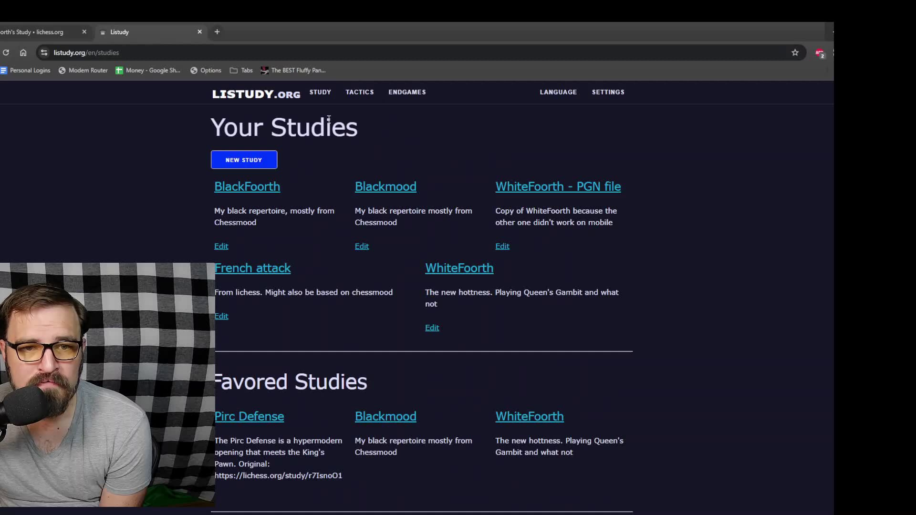
{"action": "left_click", "coordinate": [248, 162]}
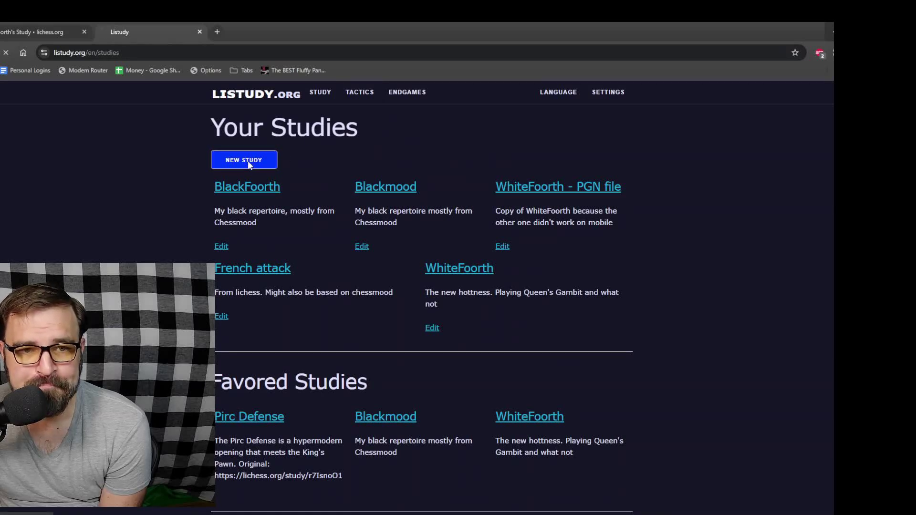
Step: Title the new Listudy study WhiteFoorth3, based on the suggested WhiteFoorth2
{"action": "left_click", "coordinate": [257, 172]}
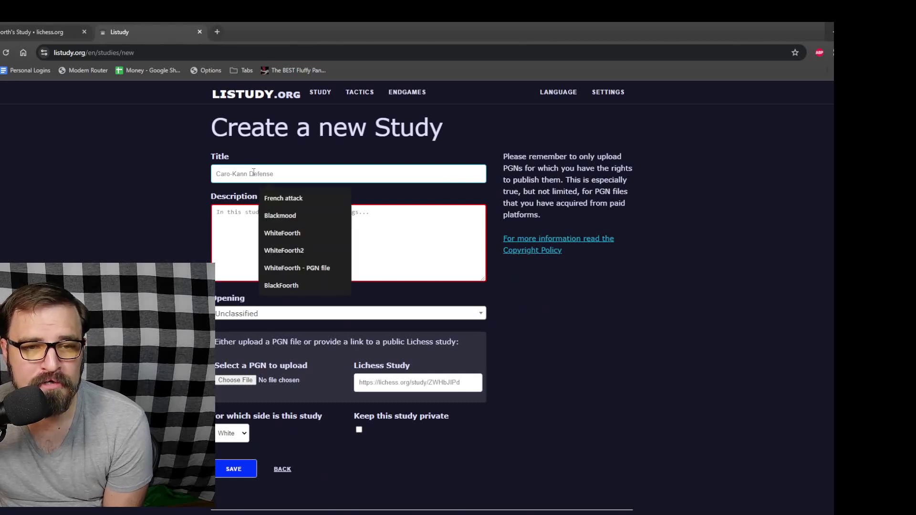
{"action": "left_click", "coordinate": [272, 251]}
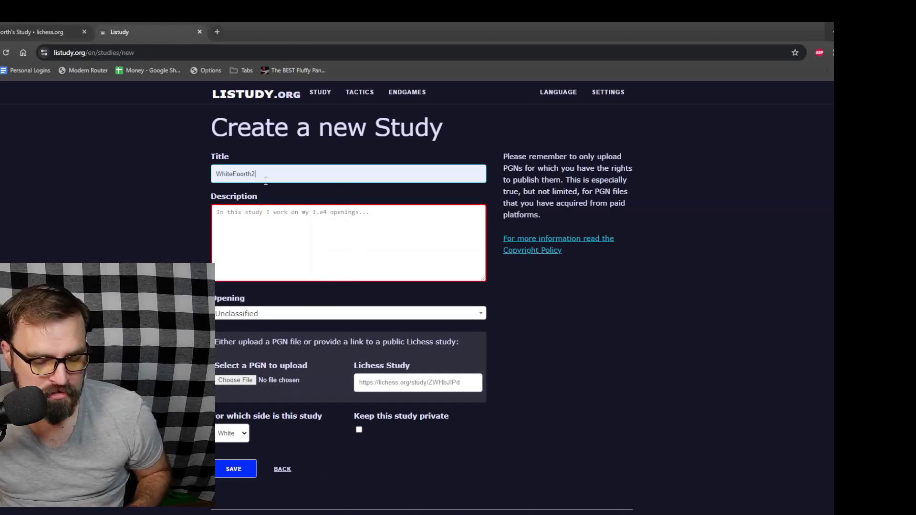
{"action": "key", "text": "BackSpace"}
{"action": "type", "text": "3"}
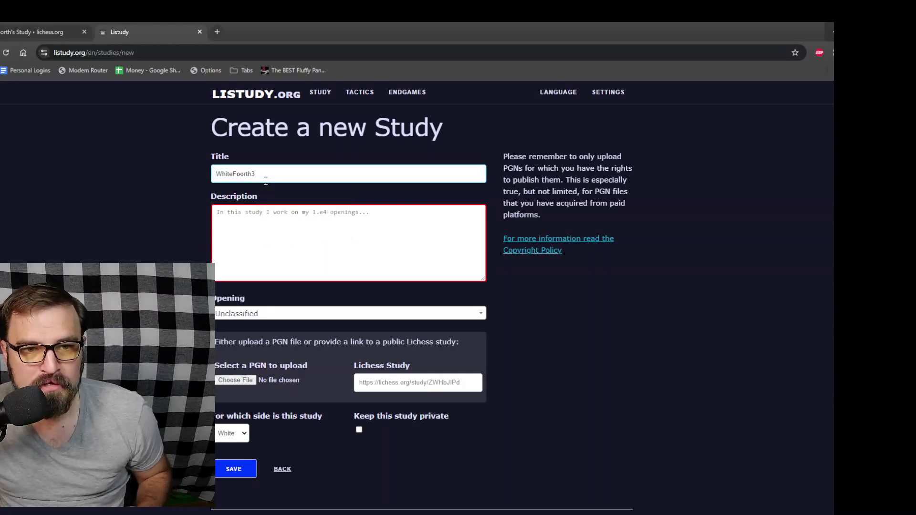
Step: Enter the study description "Hey I've been working on these super awesome moves"
{"action": "left_click", "coordinate": [291, 224]}
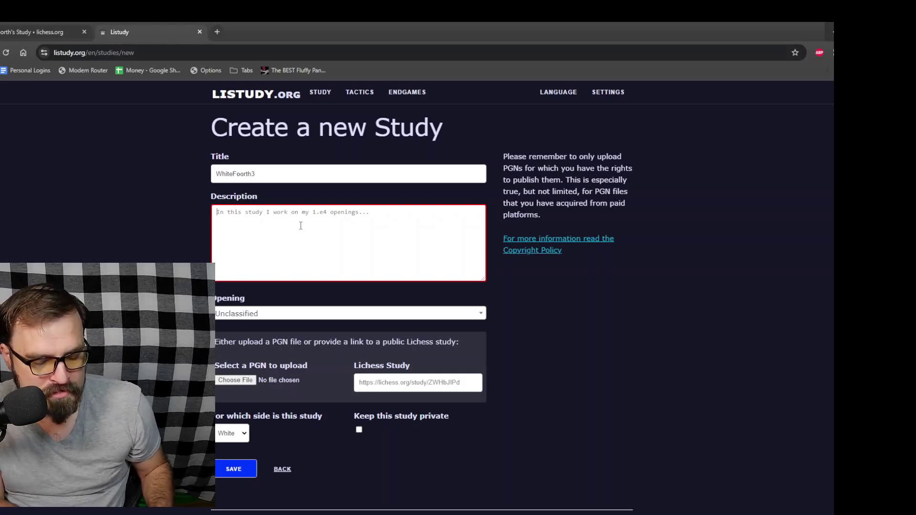
{"action": "type", "text": "Hey I've"}
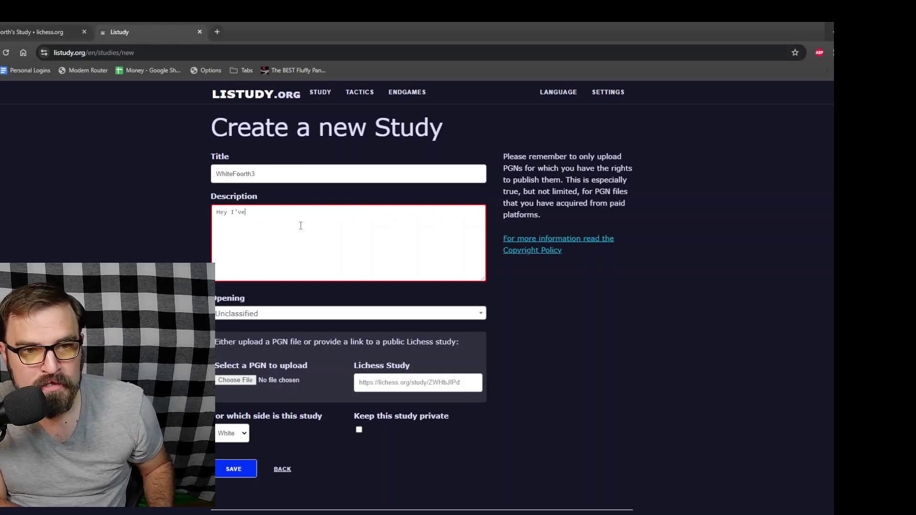
{"action": "type", "text": " been working on"}
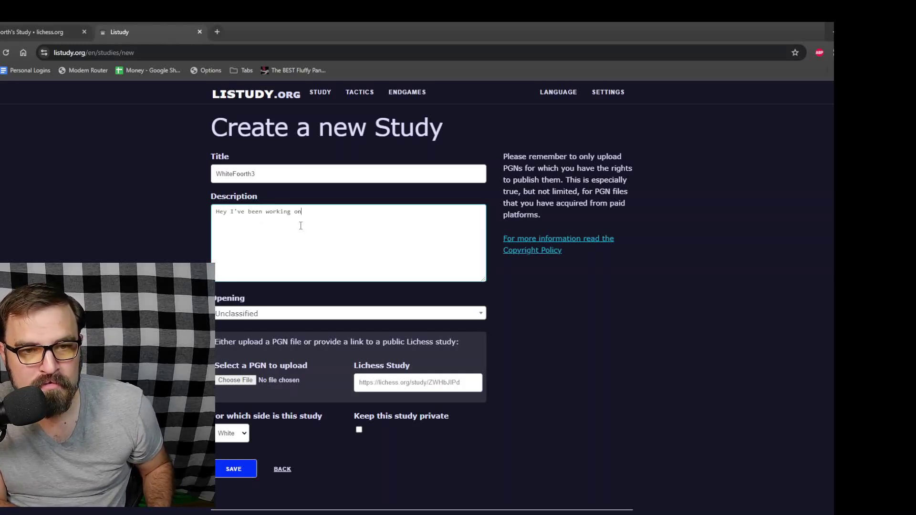
{"action": "type", "text": " these super aw"}
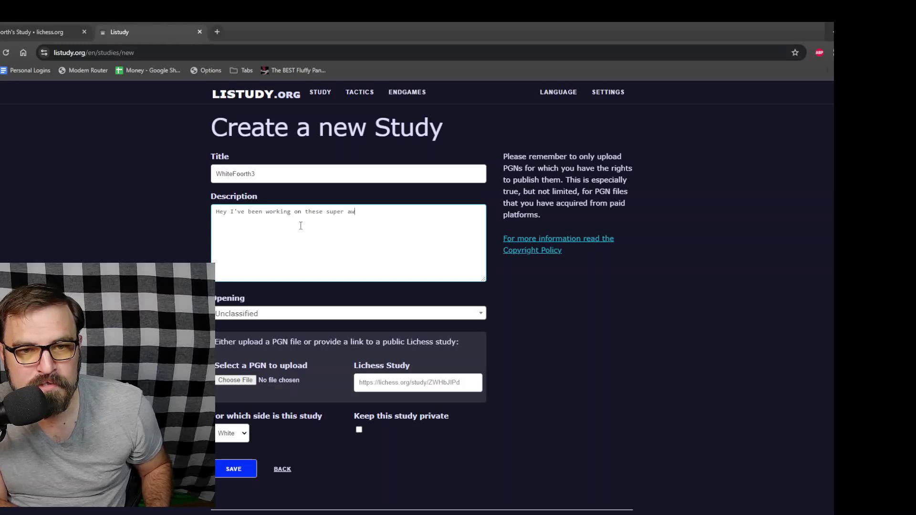
{"action": "type", "text": "esome moves"}
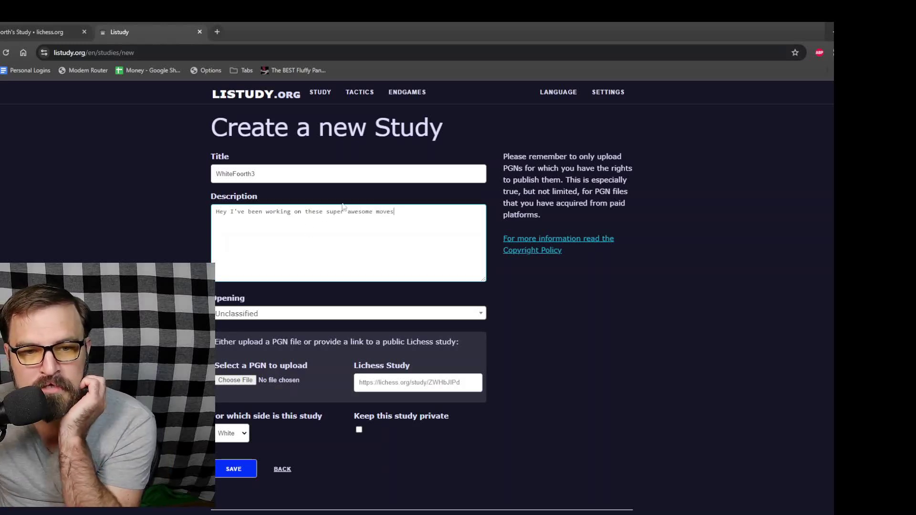
Step: Leave the opening as Unclassified and mark the new study as private
{"action": "left_click", "coordinate": [373, 314]}
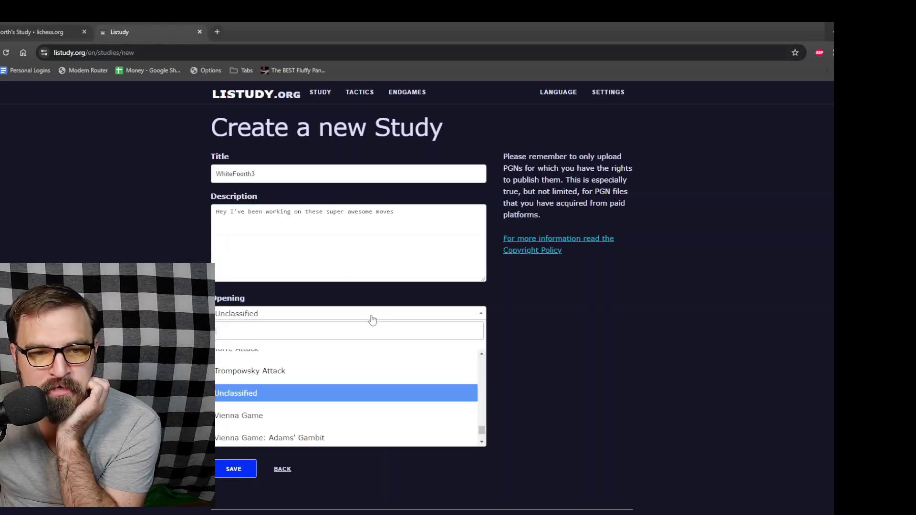
{"action": "left_click", "coordinate": [528, 337]}
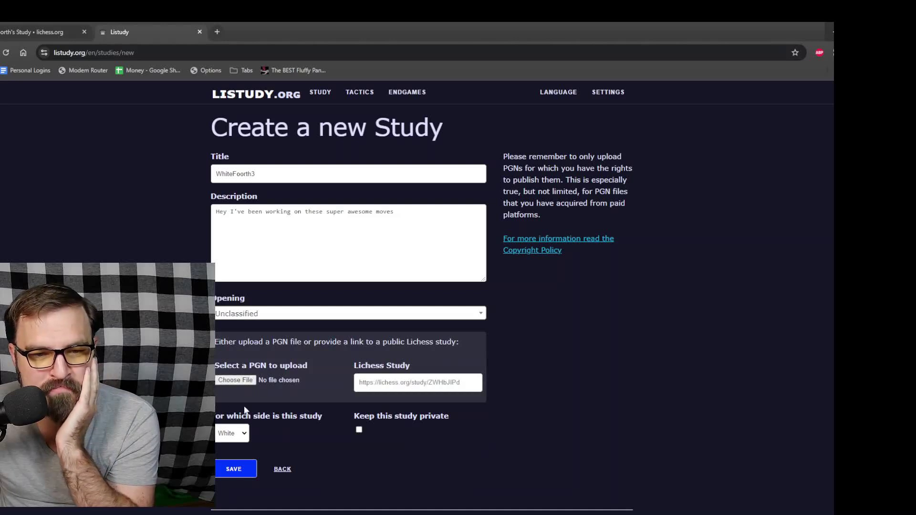
{"action": "left_click", "coordinate": [360, 430]}
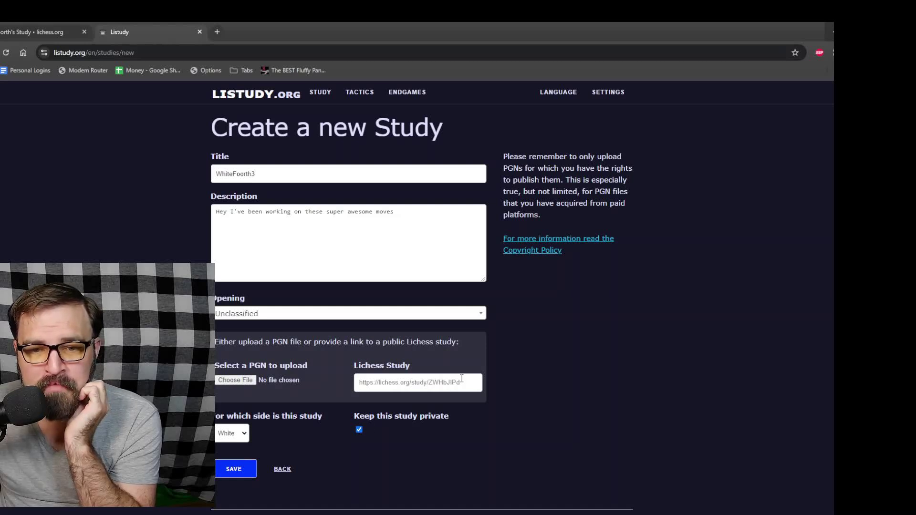
Step: Switch to the Lichess study and copy its study URL from the sharing options
{"action": "left_click", "coordinate": [405, 387]}
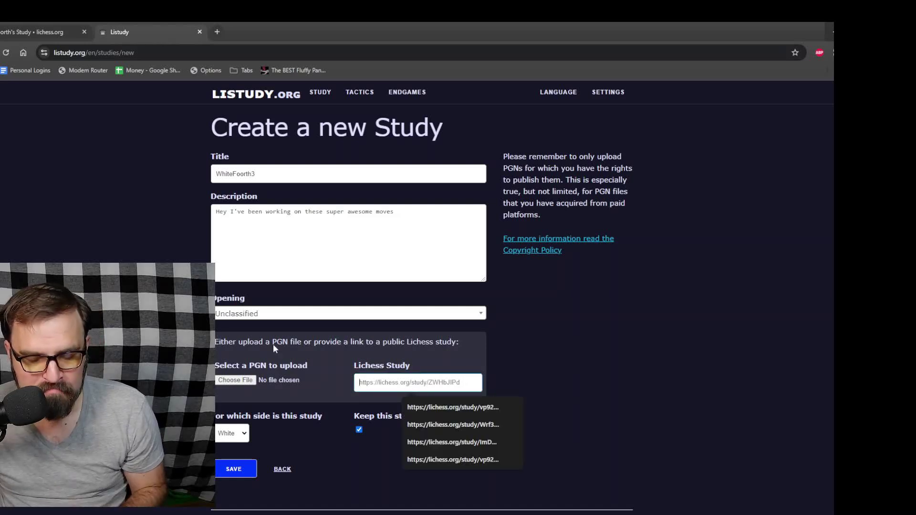
{"action": "left_click", "coordinate": [27, 29]}
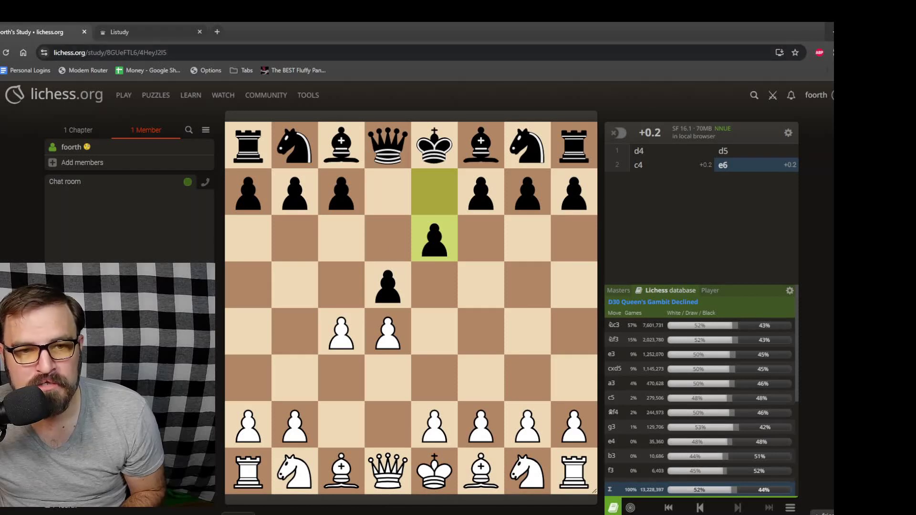
{"action": "scroll", "coordinate": [417, 299], "scroll_direction": "down", "scroll_amount": 2}
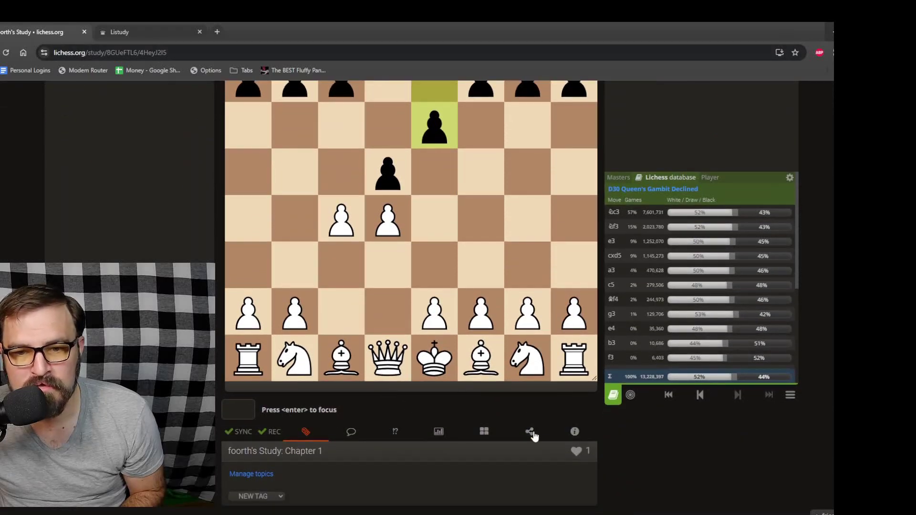
{"action": "left_click", "coordinate": [534, 436]}
{"action": "scroll", "coordinate": [643, 433], "scroll_direction": "down", "scroll_amount": 3}
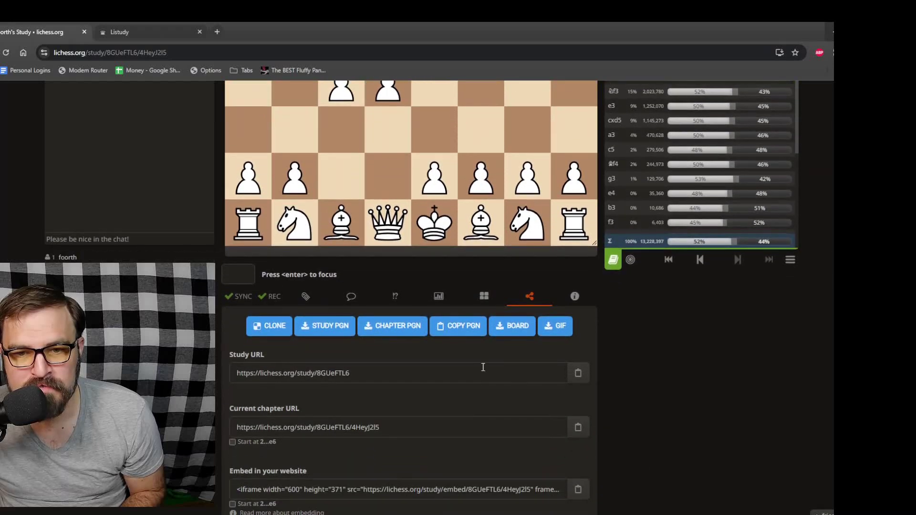
{"action": "scroll", "coordinate": [641, 378], "scroll_direction": "down", "scroll_amount": 1}
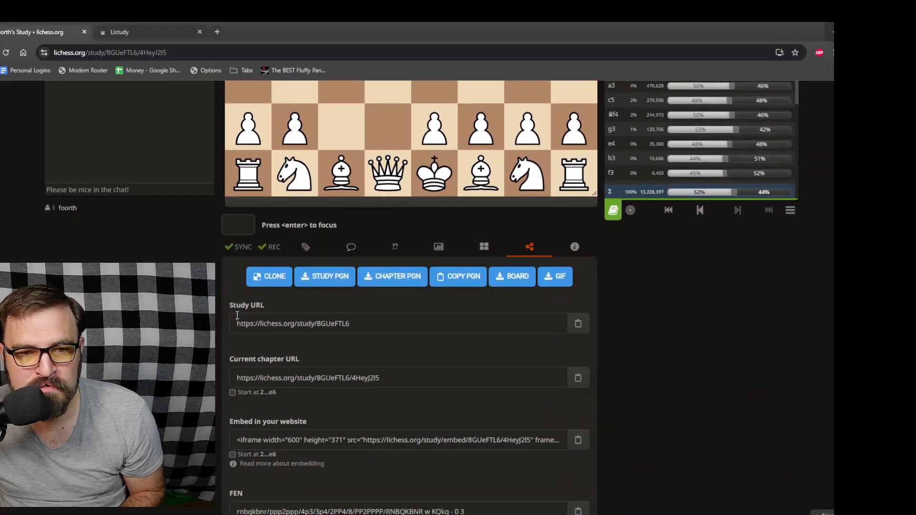
{"action": "left_click", "coordinate": [293, 324]}
{"action": "key", "text": "ctrl+c"}
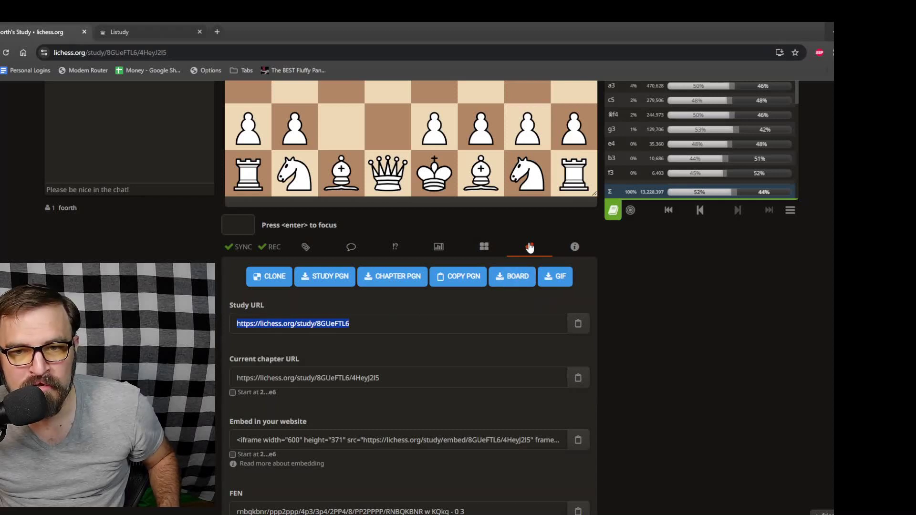
{"action": "left_click", "coordinate": [181, 28]}
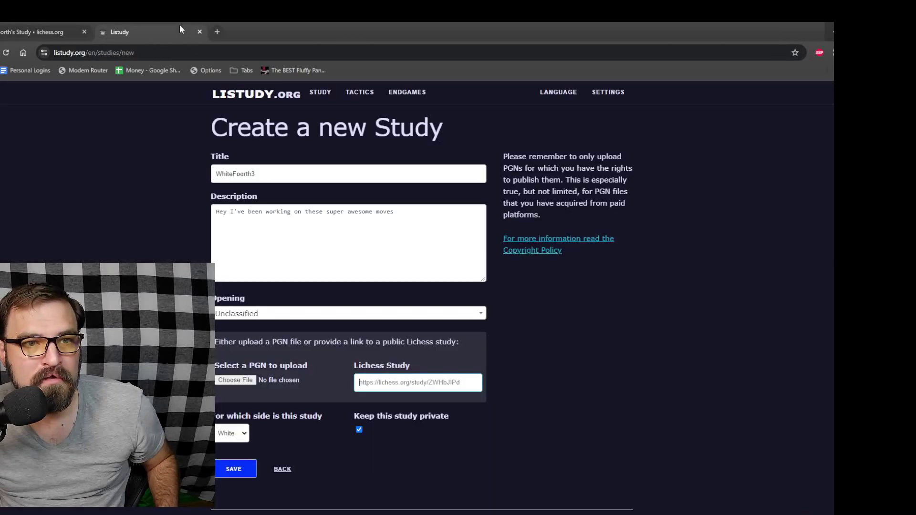
{"action": "left_click", "coordinate": [469, 383]}
{"action": "key", "text": "ctrl+v"}
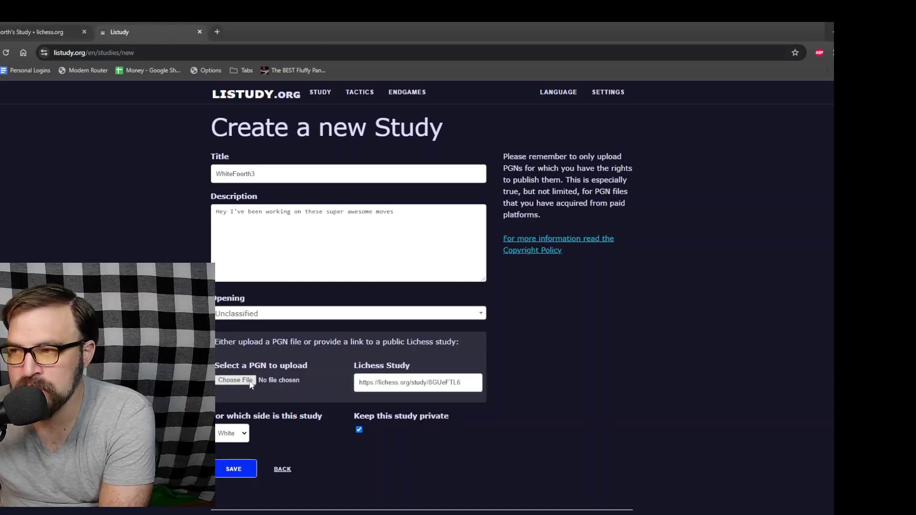
{"action": "left_click", "coordinate": [233, 469]}
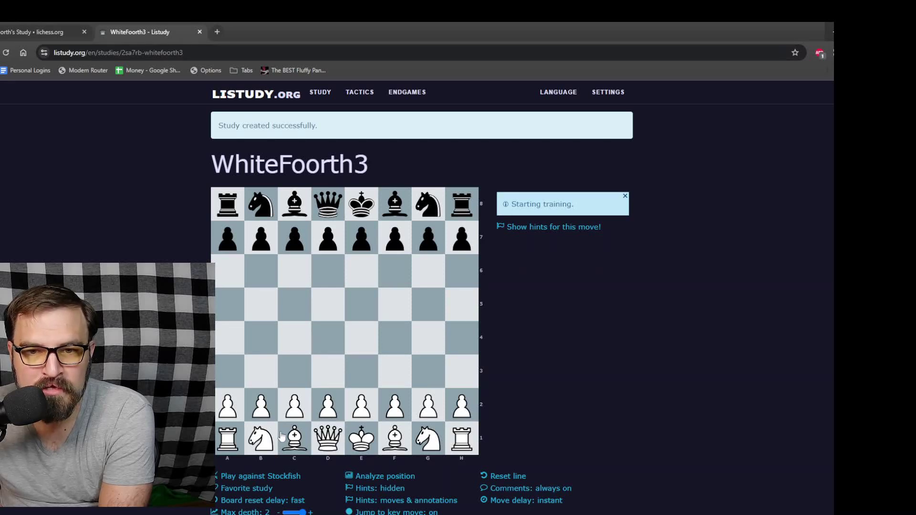
Step: Train the first line by playing d4 and c4 as White, with hints set to show until played 2x
{"action": "left_click_drag", "start_coordinate": [333, 408], "coordinate": [327, 341]}
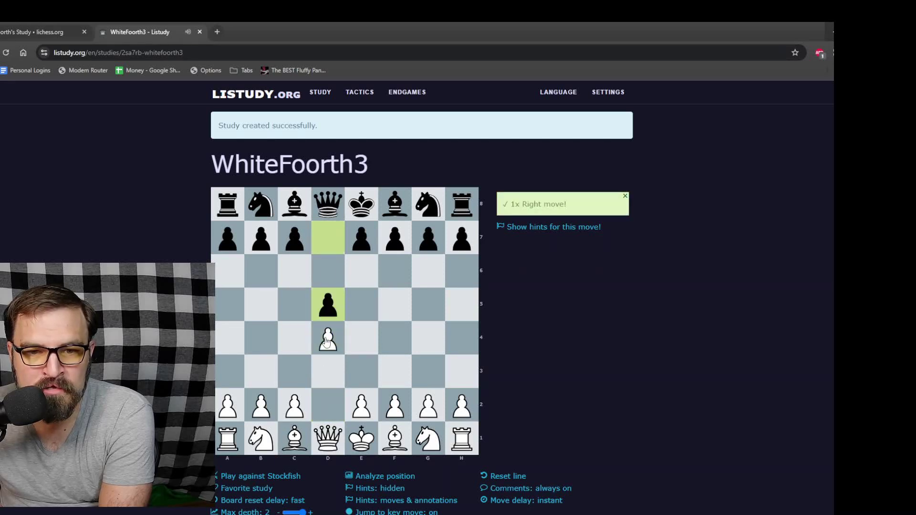
{"action": "left_click", "coordinate": [392, 489]}
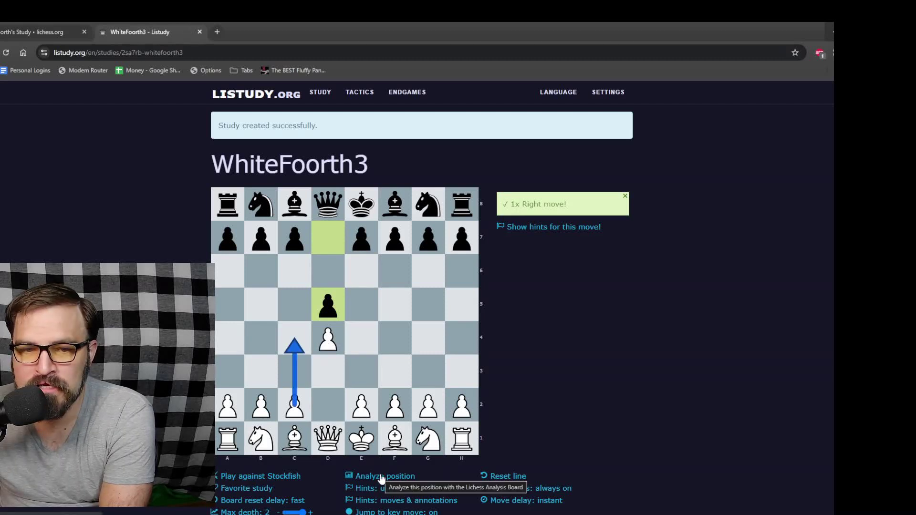
{"action": "left_click", "coordinate": [296, 408]}
{"action": "left_click", "coordinate": [289, 340]}
Step: Repeat the d4 and c4 training line two more times
{"action": "left_click", "coordinate": [328, 405]}
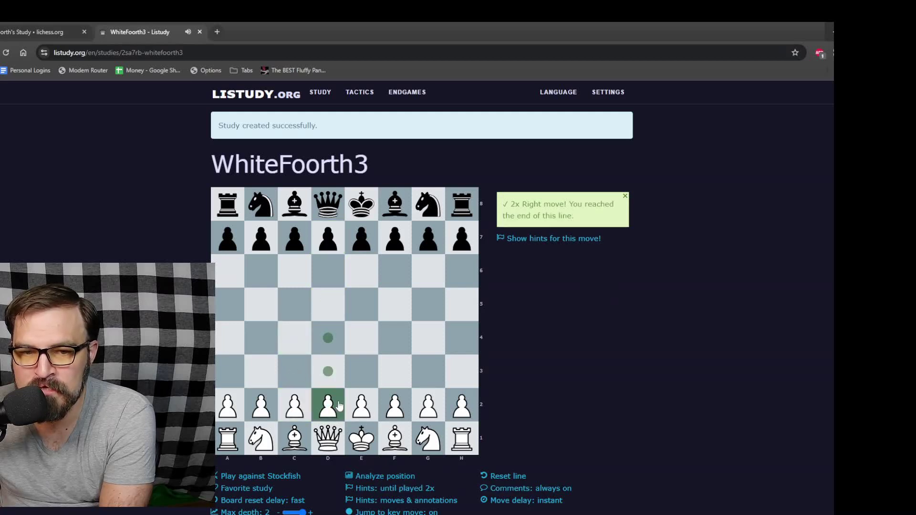
{"action": "left_click", "coordinate": [326, 329]}
{"action": "left_click", "coordinate": [295, 405]}
{"action": "left_click", "coordinate": [295, 340]}
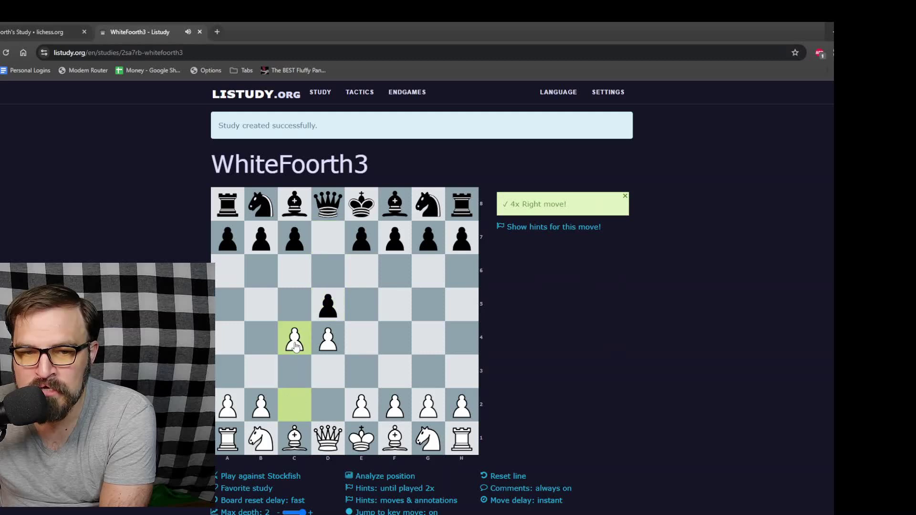
{"action": "left_click_drag", "start_coordinate": [327, 406], "coordinate": [328, 338]}
{"action": "left_click", "coordinate": [294, 405]}
{"action": "left_click", "coordinate": [296, 352]}
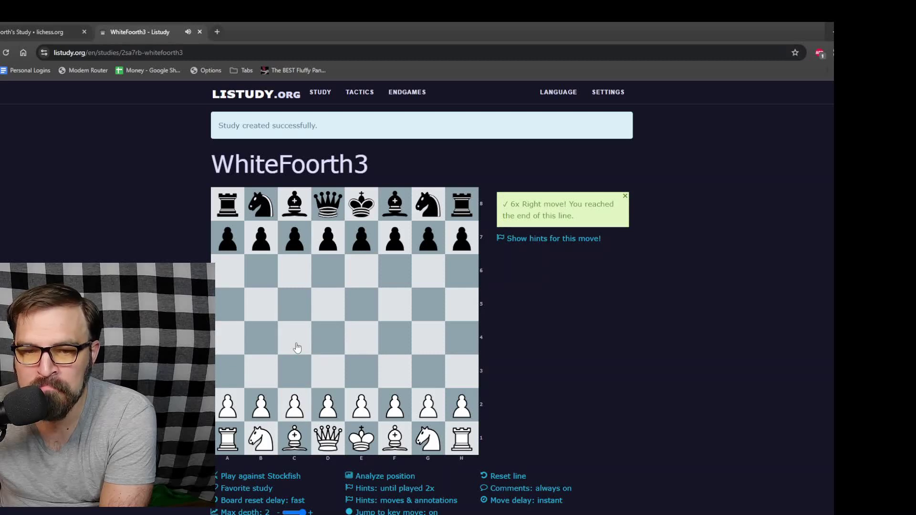
{"action": "scroll", "coordinate": [549, 343], "scroll_direction": "down", "scroll_amount": 2}
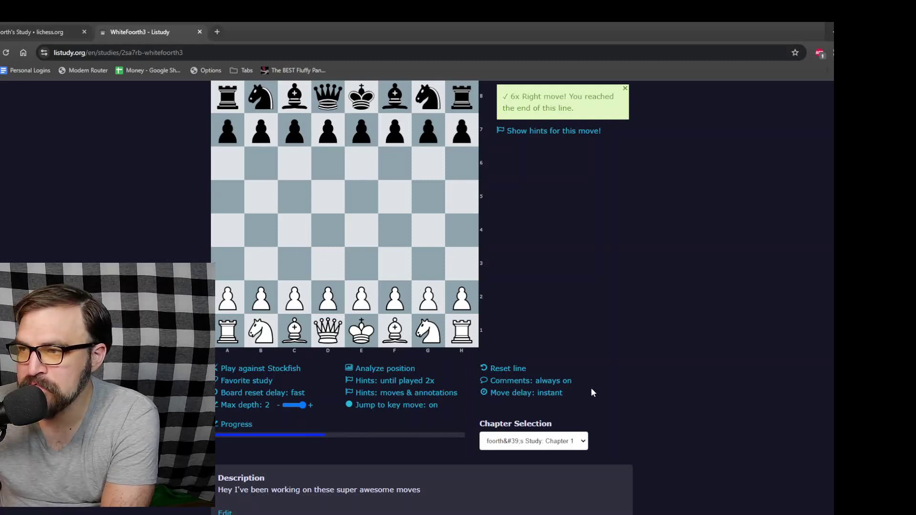
{"action": "scroll", "coordinate": [588, 363], "scroll_direction": "up", "scroll_amount": 2}
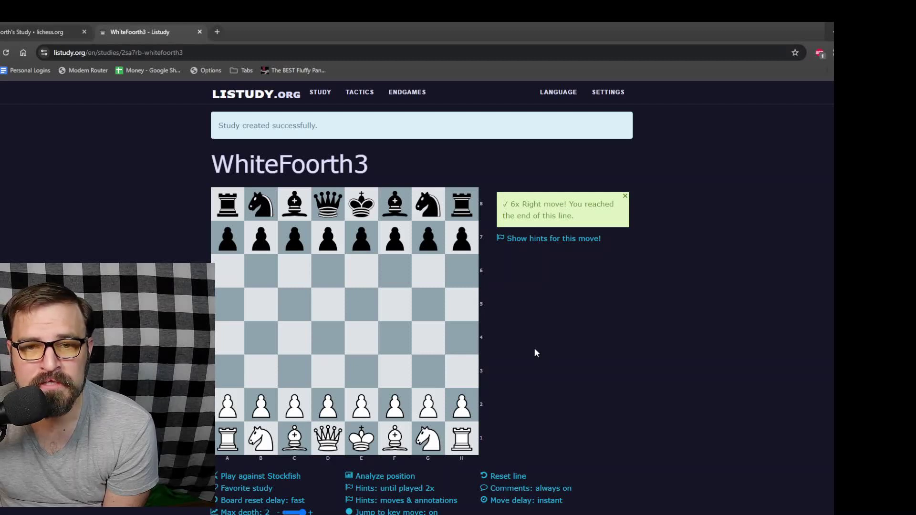
{"action": "middle_click", "coordinate": [658, 323]}
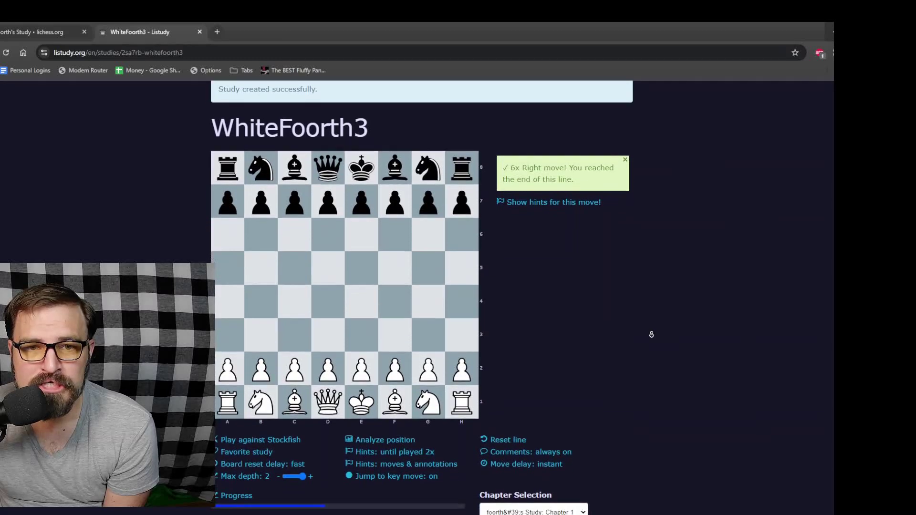
{"action": "left_click", "coordinate": [650, 335]}
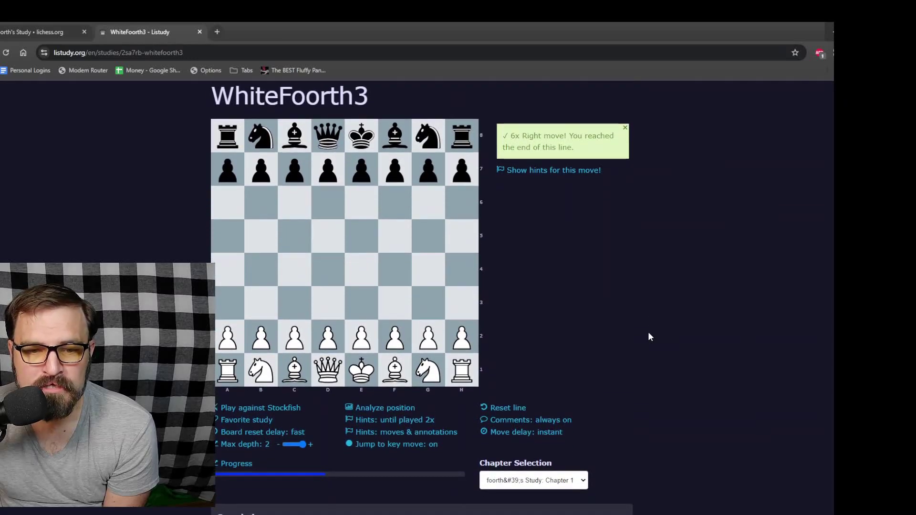
Step: Switch to the Lichess study and extend the Queen's Gambit Declined line with Nf3, Bb4+ and Bd2
{"action": "left_click", "coordinate": [26, 36]}
{"action": "scroll", "coordinate": [48, 196], "scroll_direction": "up", "scroll_amount": 5}
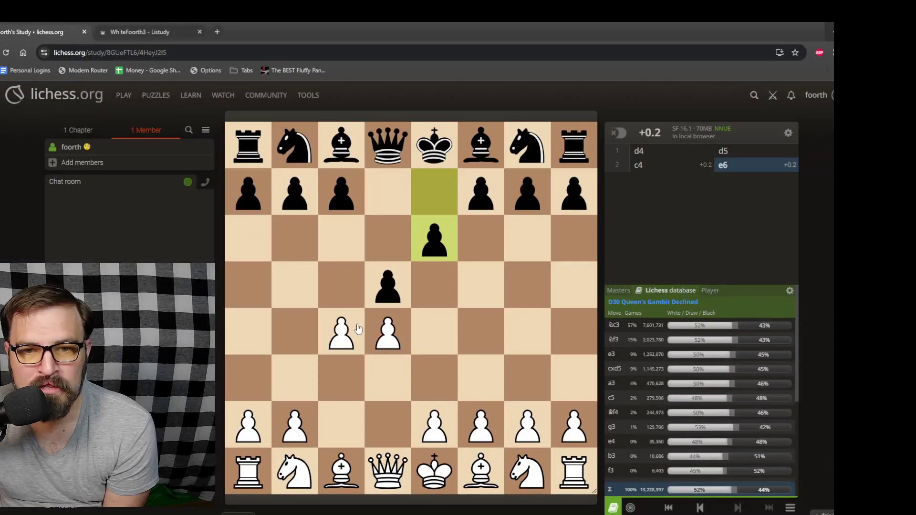
{"action": "left_click", "coordinate": [527, 472]}
{"action": "left_click", "coordinate": [490, 374]}
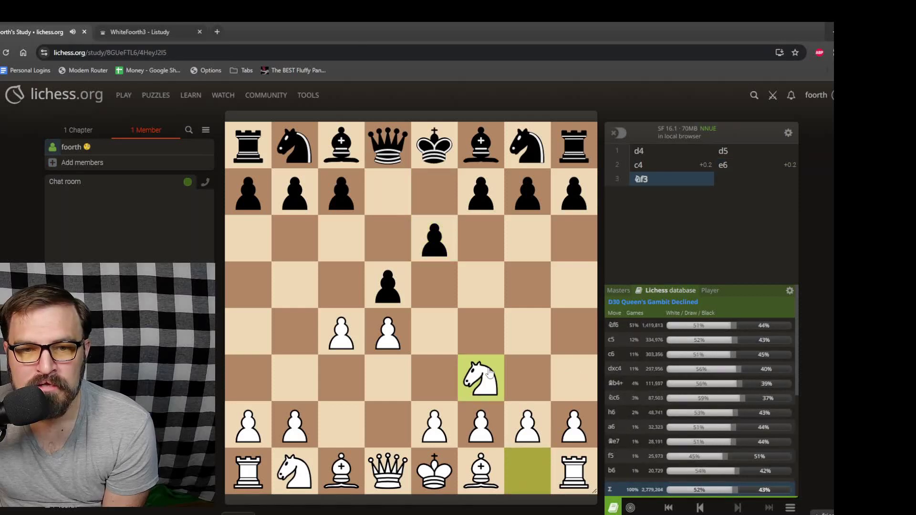
{"action": "left_click", "coordinate": [478, 151]}
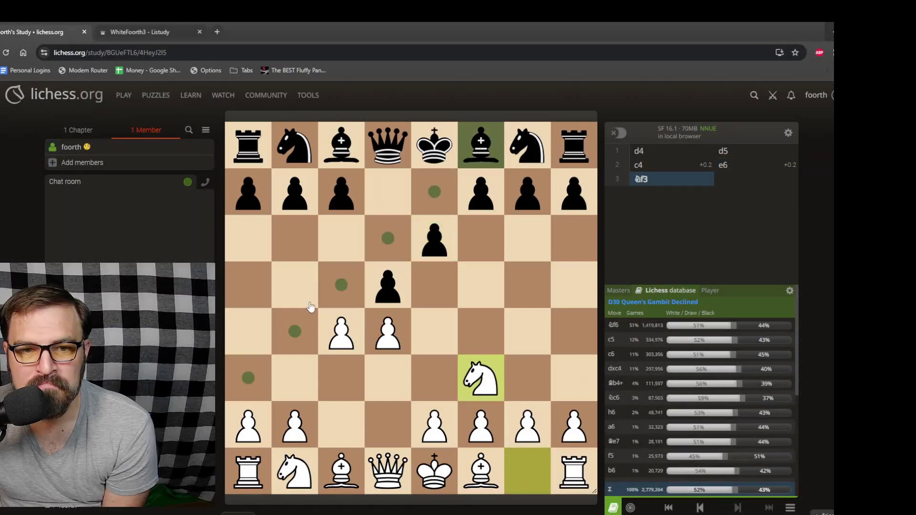
{"action": "left_click", "coordinate": [289, 330]}
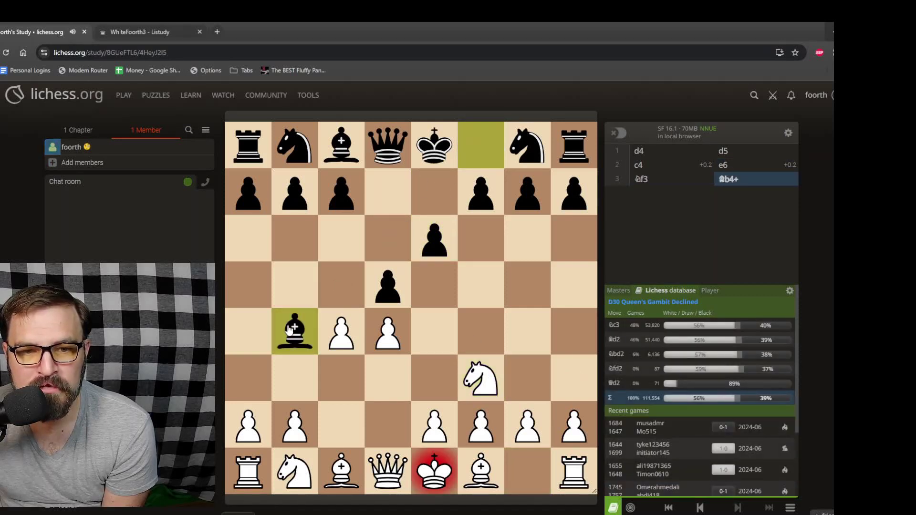
{"action": "left_click", "coordinate": [341, 470]}
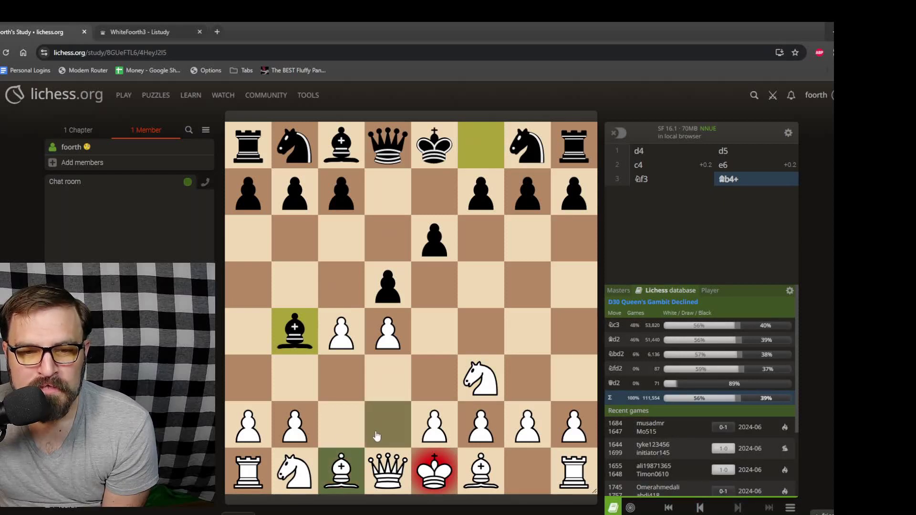
{"action": "left_click", "coordinate": [387, 426]}
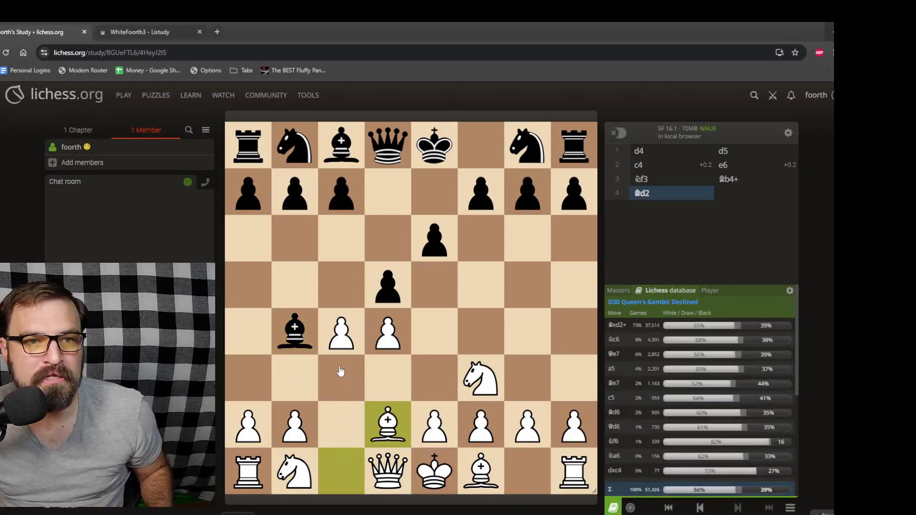
{"action": "scroll", "coordinate": [221, 377], "scroll_direction": "down", "scroll_amount": 5}
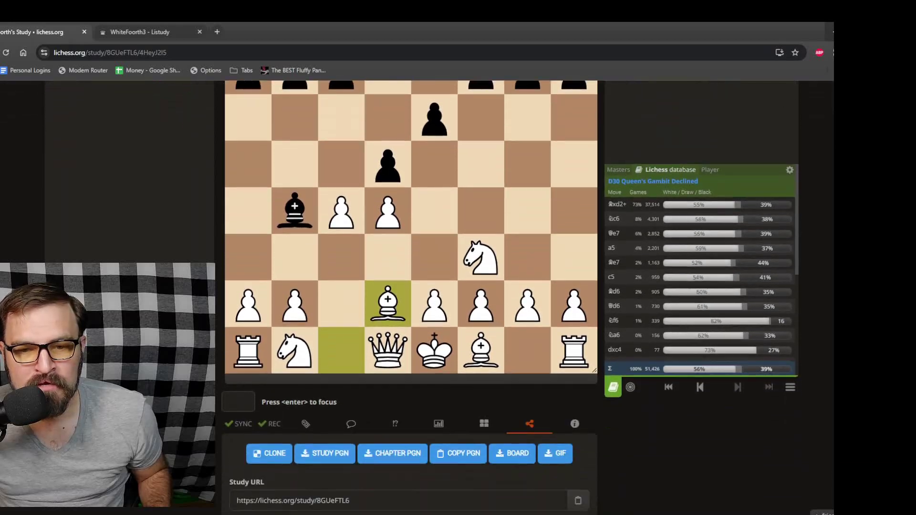
{"action": "scroll", "coordinate": [384, 274], "scroll_direction": "down", "scroll_amount": 1}
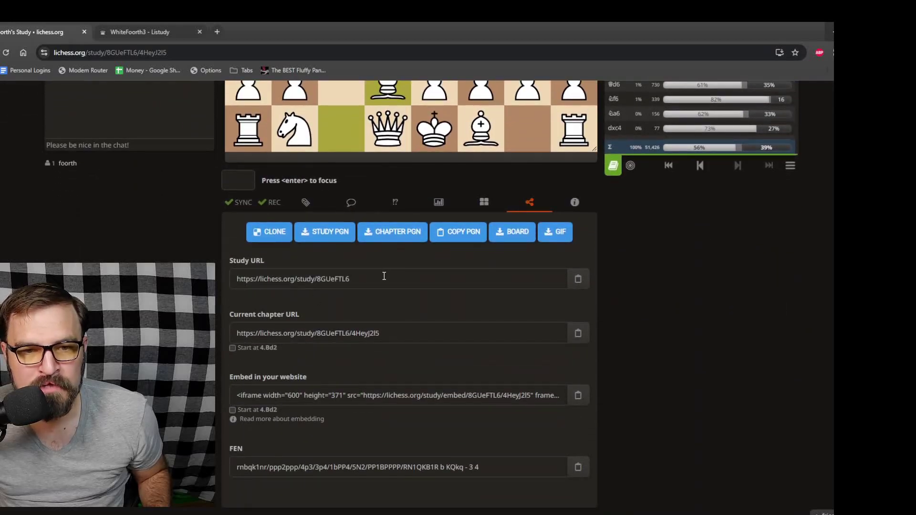
{"action": "left_click", "coordinate": [399, 282]}
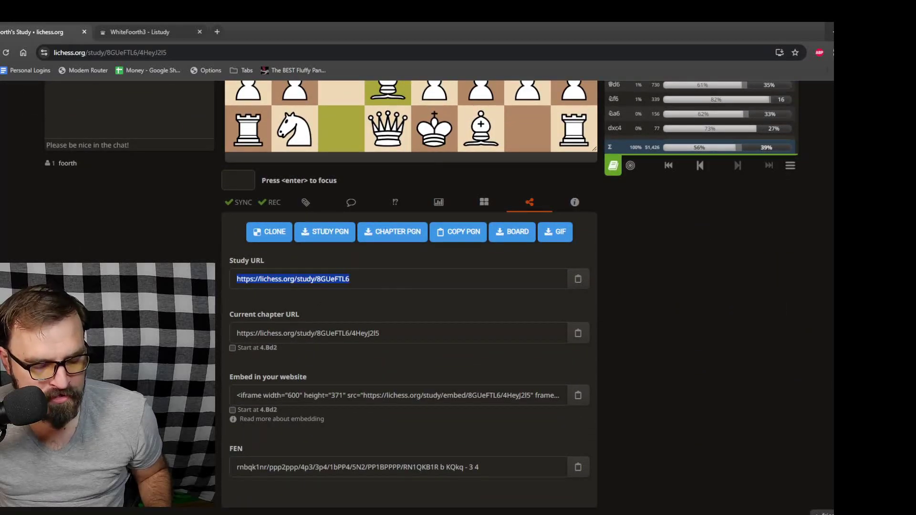
{"action": "left_click", "coordinate": [153, 32]}
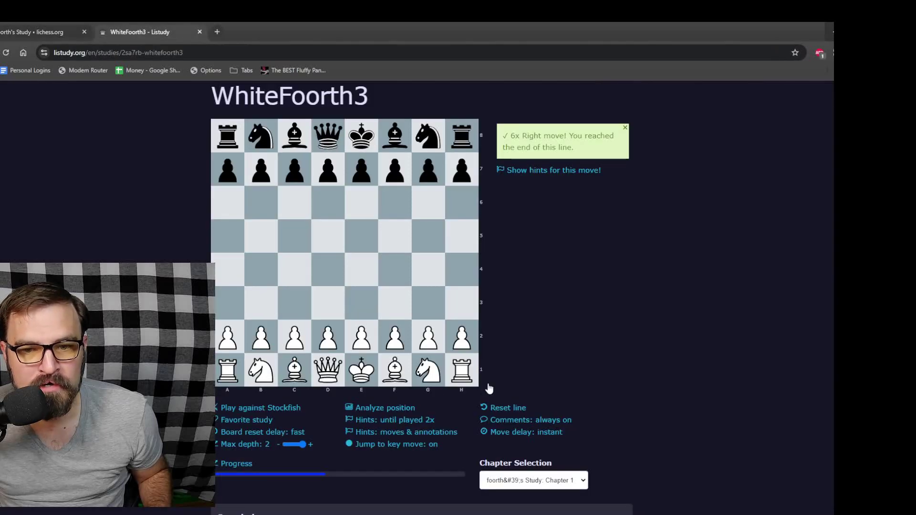
{"action": "scroll", "coordinate": [579, 296], "scroll_direction": "down", "scroll_amount": 4}
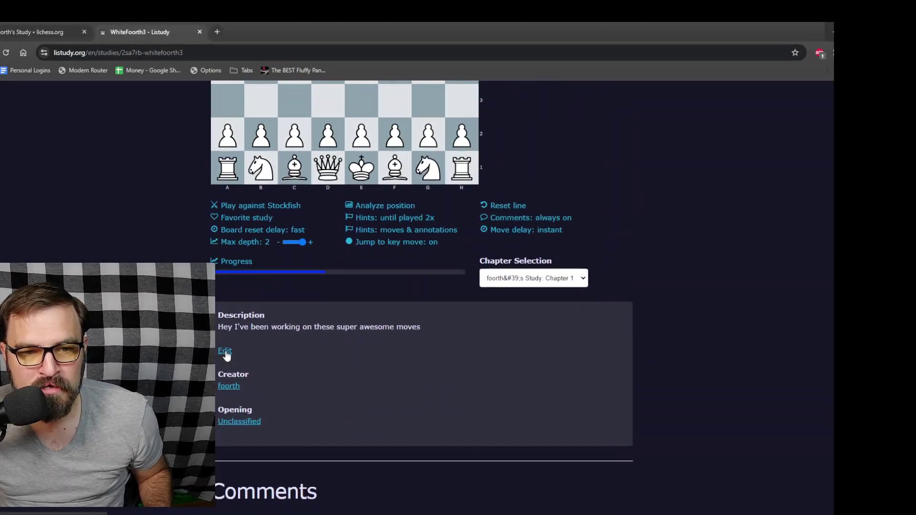
{"action": "left_click", "coordinate": [225, 354]}
{"action": "left_click", "coordinate": [583, 379]}
{"action": "left_click_drag", "start_coordinate": [583, 380], "coordinate": [388, 379]}
{"action": "left_click", "coordinate": [388, 379]}
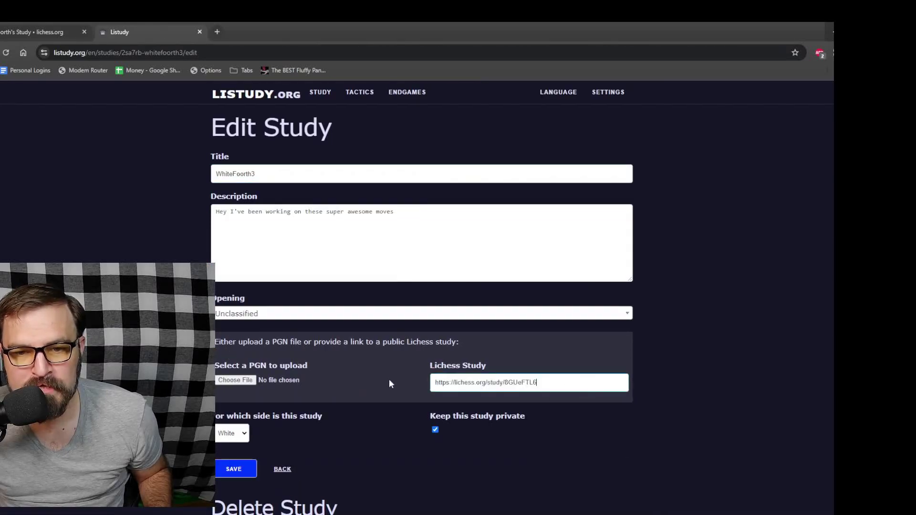
{"action": "left_click", "coordinate": [243, 471]}
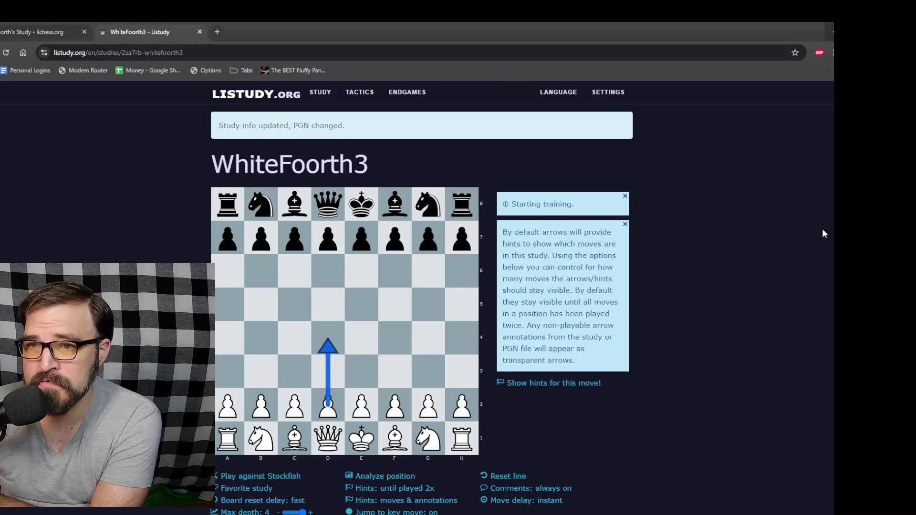
Step: Set the move hints of the updated training study to hidden
{"action": "scroll", "coordinate": [417, 301], "scroll_direction": "down", "scroll_amount": 3}
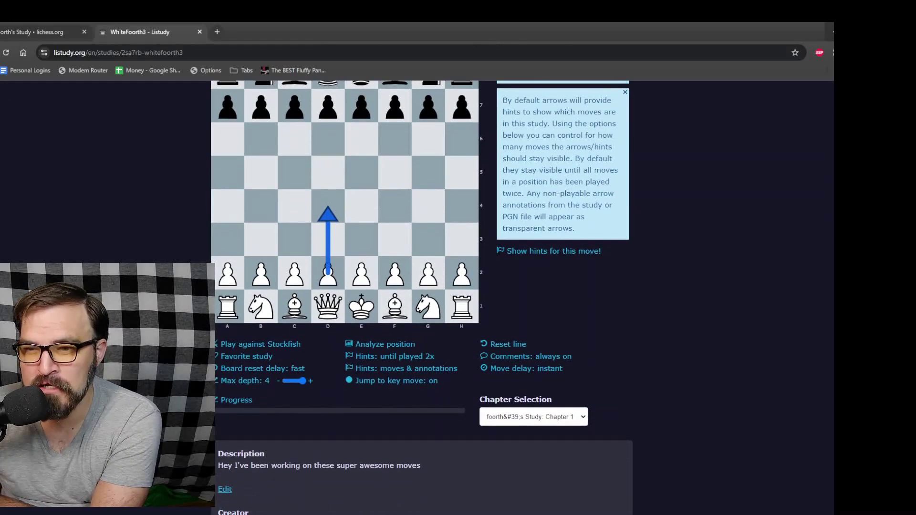
{"action": "scroll", "coordinate": [417, 301], "scroll_direction": "up", "scroll_amount": 3}
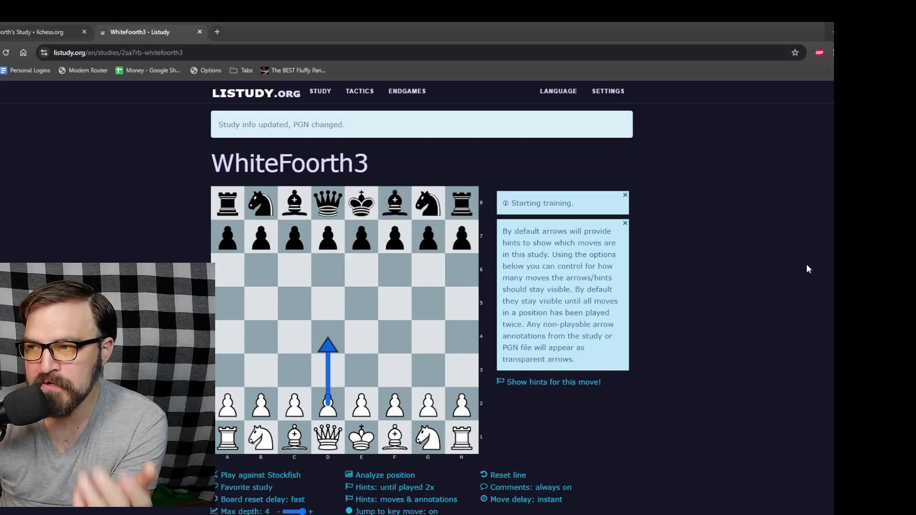
{"action": "scroll", "coordinate": [806, 282], "scroll_direction": "down", "scroll_amount": 1}
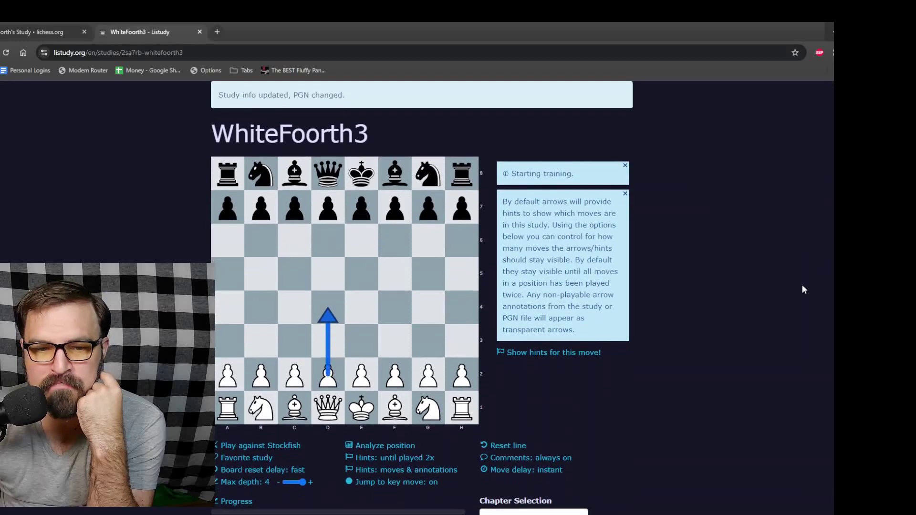
{"action": "left_click", "coordinate": [403, 458]}
{"action": "left_click", "coordinate": [404, 458]}
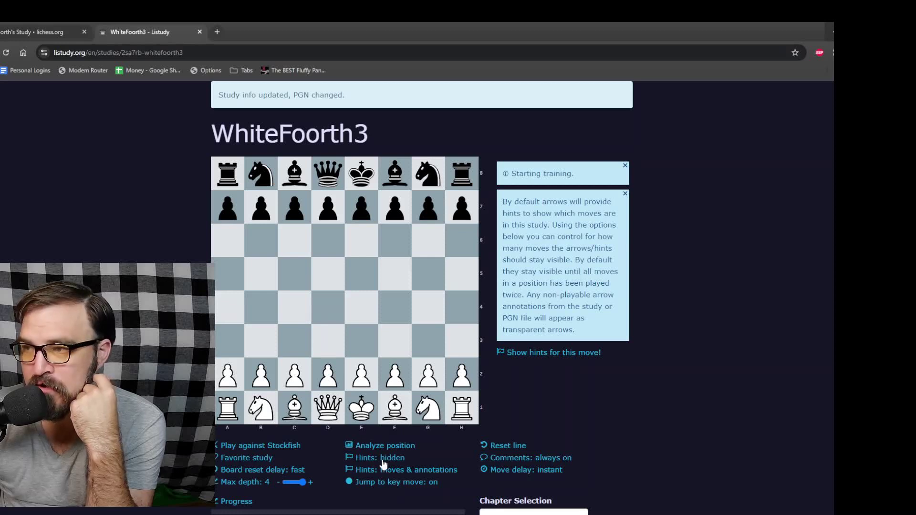
{"action": "scroll", "coordinate": [614, 395], "scroll_direction": "up", "scroll_amount": 1}
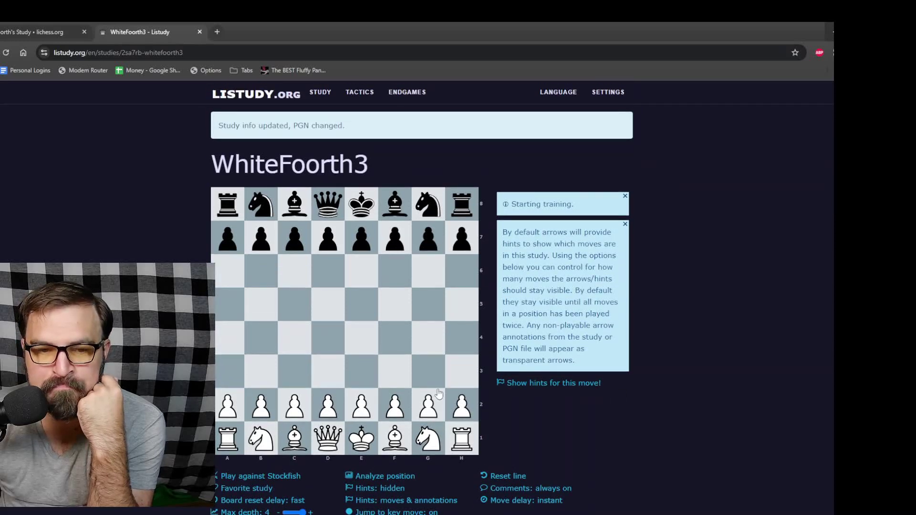
Step: Train the extended line without hints by playing d4, c4, Nf3 and Bd2 as White
{"action": "left_click", "coordinate": [326, 409]}
{"action": "left_click", "coordinate": [327, 352]}
{"action": "left_click", "coordinate": [295, 405]}
{"action": "left_click", "coordinate": [293, 353]}
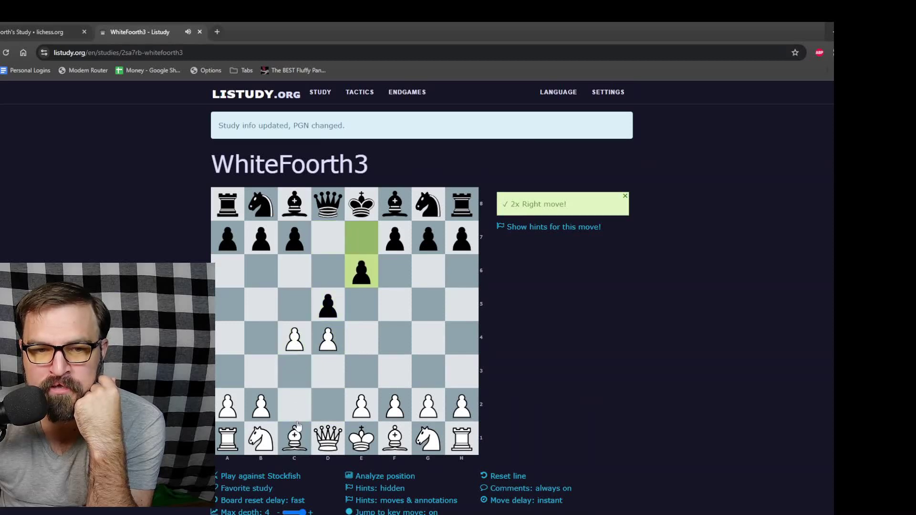
{"action": "left_click", "coordinate": [428, 438]}
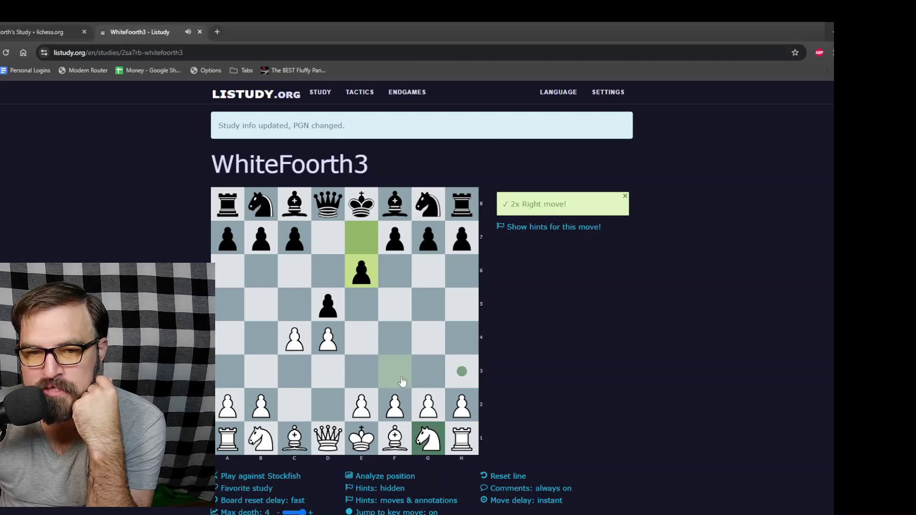
{"action": "left_click", "coordinate": [399, 376]}
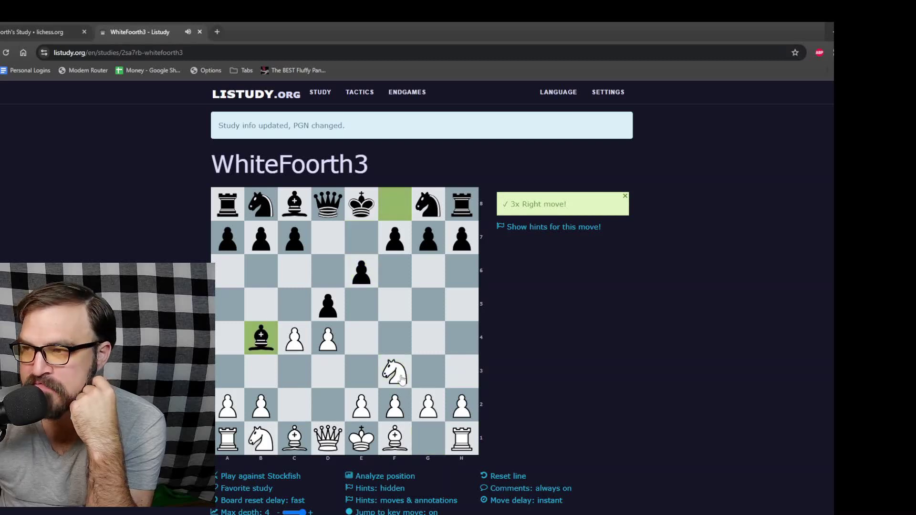
{"action": "left_click", "coordinate": [288, 443]}
{"action": "left_click", "coordinate": [322, 418]}
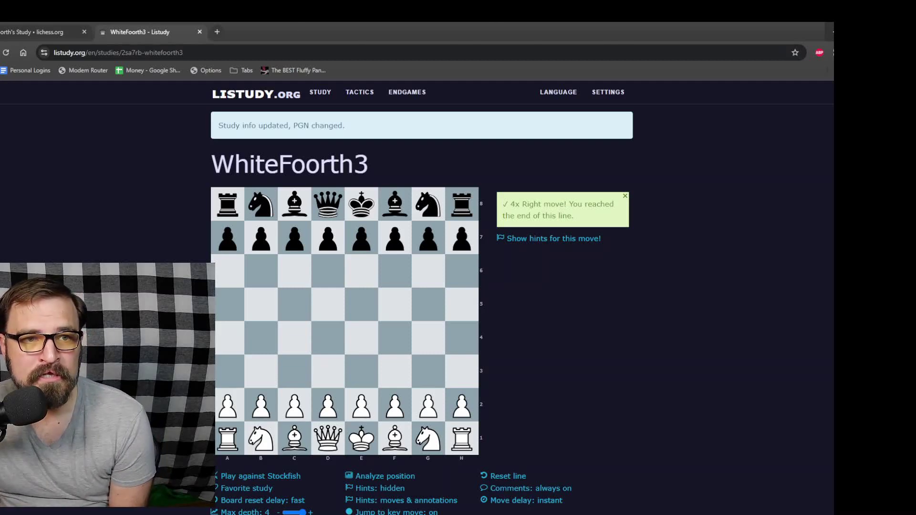
Step: Switch to the Lichess study and annotate 4.Bd2 with green arrows both ways between the bishops on b4 and d2
{"action": "left_click", "coordinate": [29, 29]}
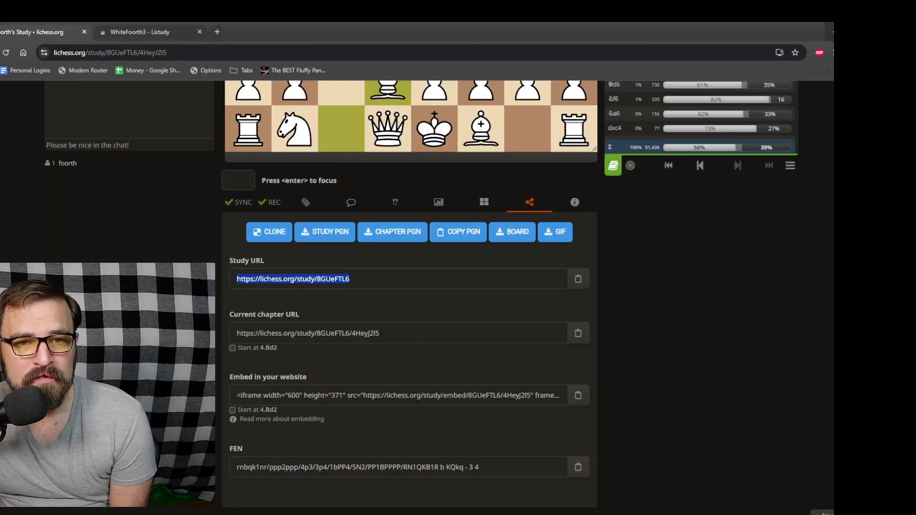
{"action": "scroll", "coordinate": [373, 419], "scroll_direction": "up", "scroll_amount": 5}
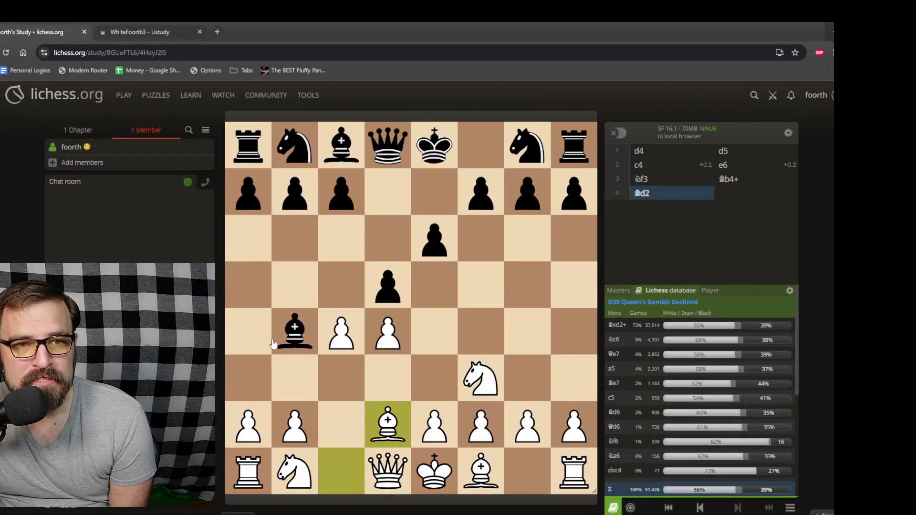
{"action": "mouse_move", "coordinate": [387, 423]}
{"action": "left_mouse_down"}
{"action": "mouse_move", "coordinate": [300, 340]}
{"action": "mouse_move", "coordinate": [388, 422]}
{"action": "left_mouse_up"}
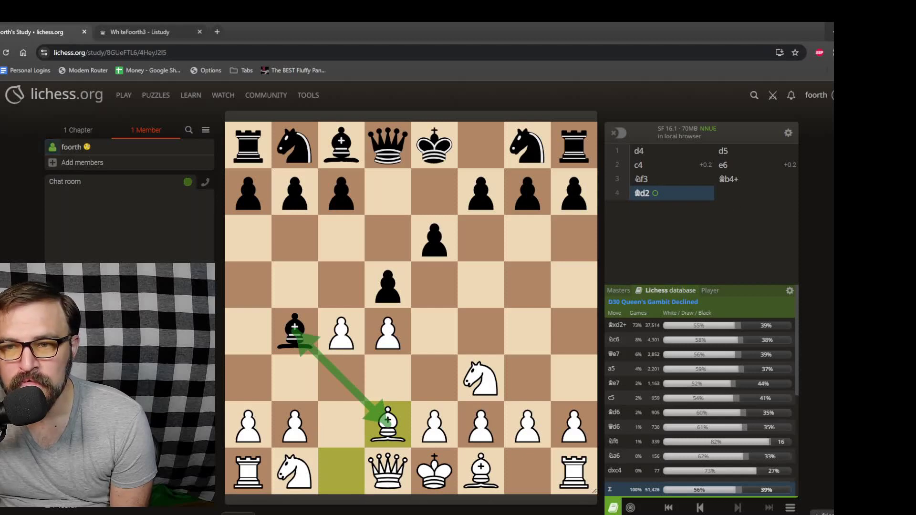
Step: Open the comment field for 4.Bd2 in the Lichess study, and return to the Listudy training page
{"action": "scroll", "coordinate": [799, 224], "scroll_direction": "down", "scroll_amount": 3}
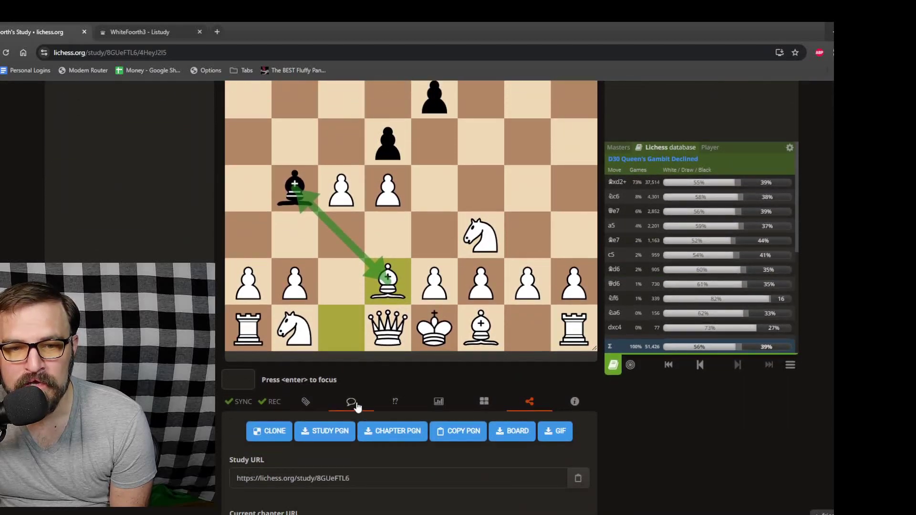
{"action": "left_click", "coordinate": [354, 402]}
{"action": "left_click", "coordinate": [517, 496]}
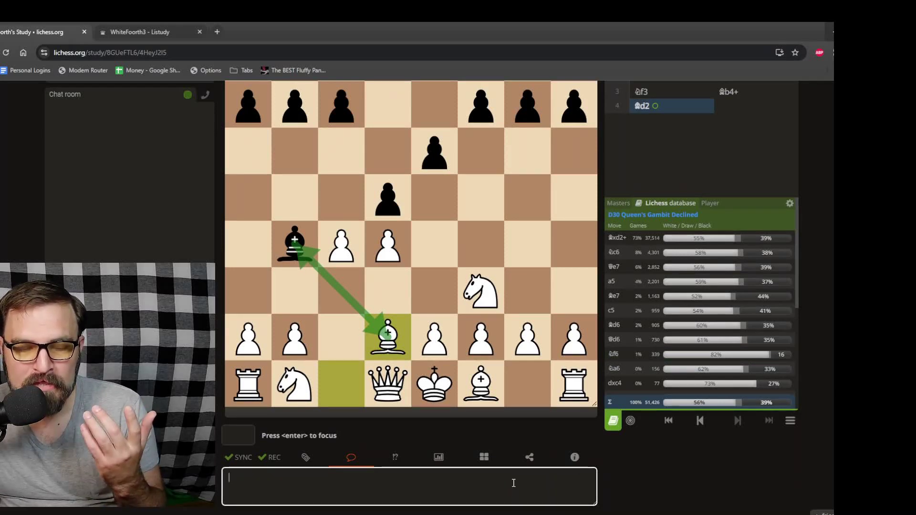
{"action": "left_click", "coordinate": [143, 26]}
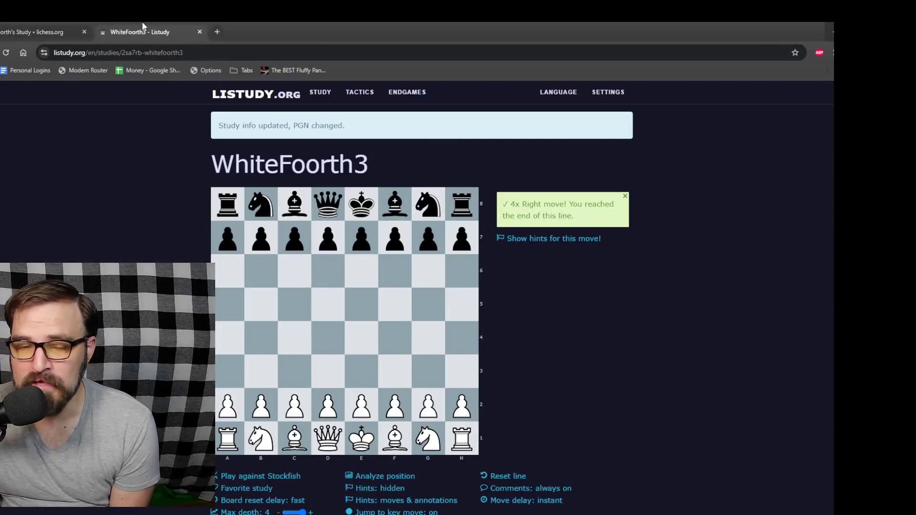